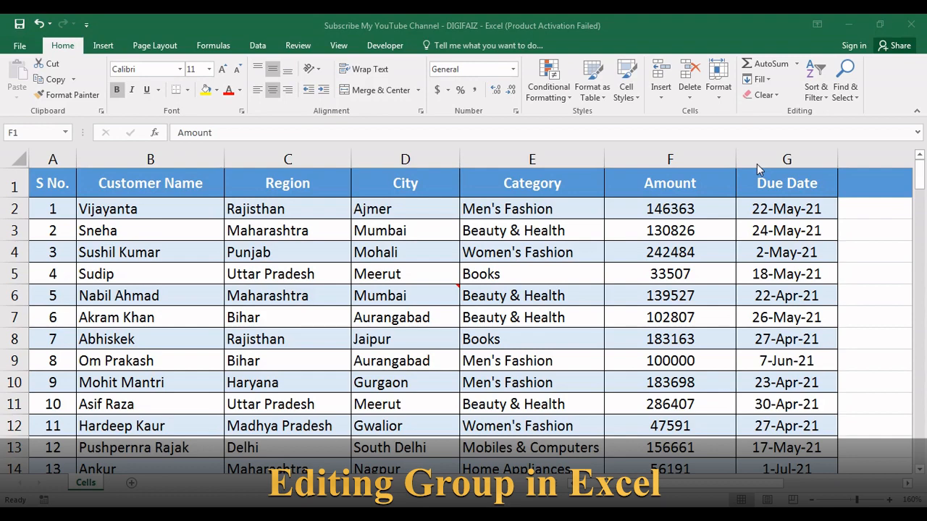
{"action": "left_click", "coordinate": [798, 66]}
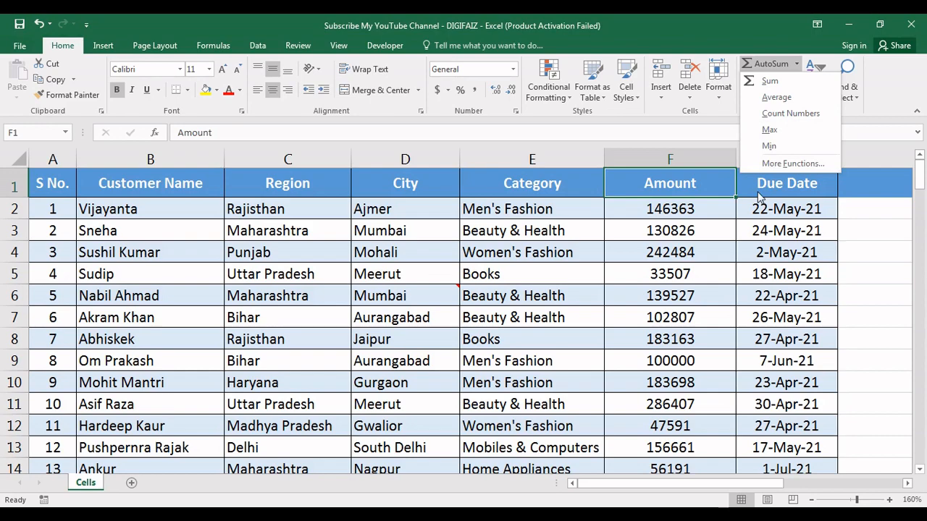
{"action": "left_click", "coordinate": [681, 189]}
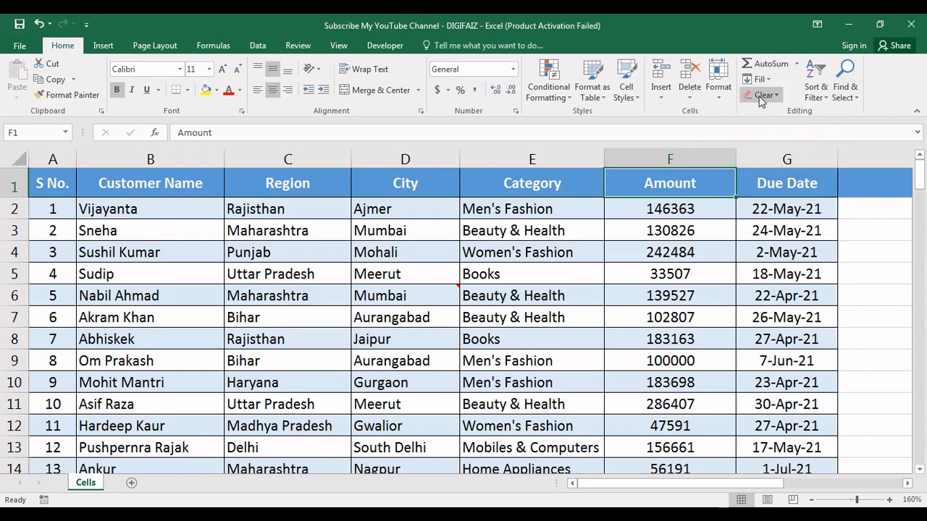
{"action": "left_click", "coordinate": [687, 155]}
{"action": "left_click", "coordinate": [690, 146]}
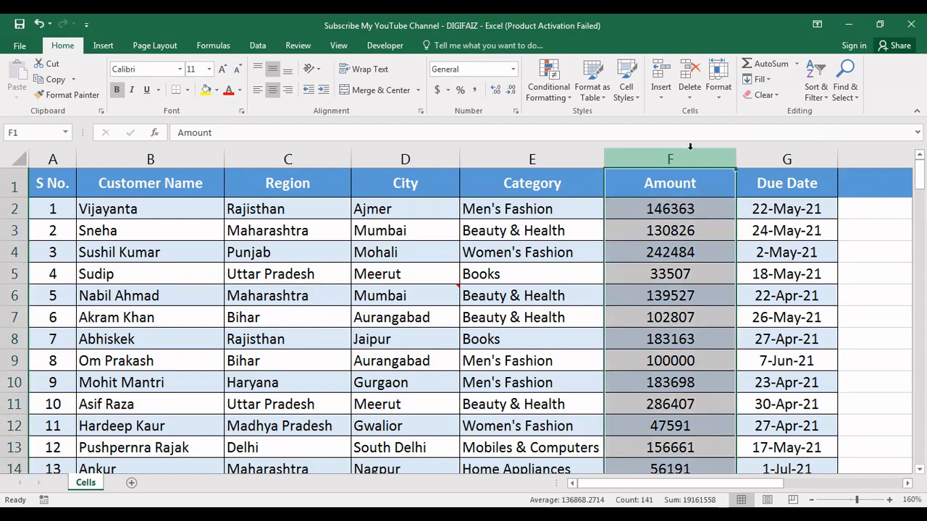
{"action": "key", "text": "Return"}
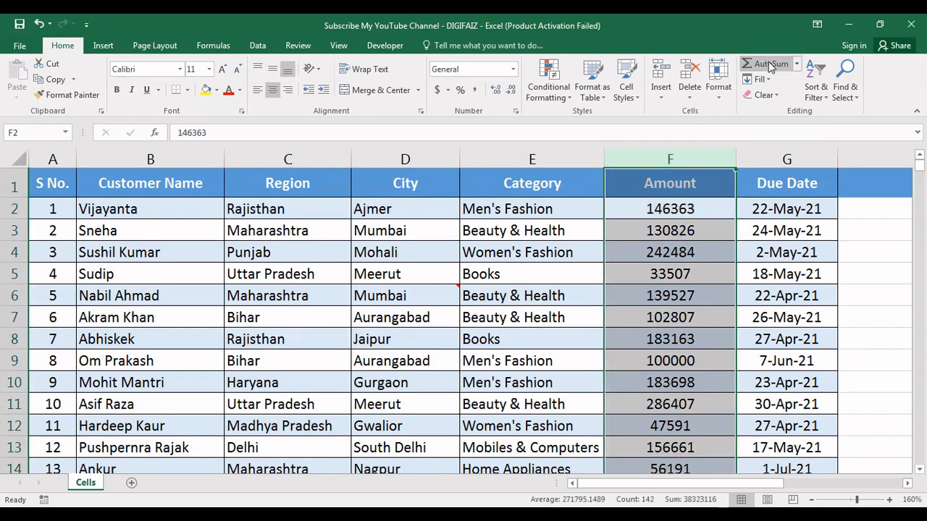
Use AutoSum in cell F142 to total the Amount values in F2:F141, and make the total bold
{"action": "left_click", "coordinate": [680, 295]}
{"action": "key", "text": "Down"}
{"action": "key", "text": "Down"}
{"action": "key", "text": "ctrl+Down"}
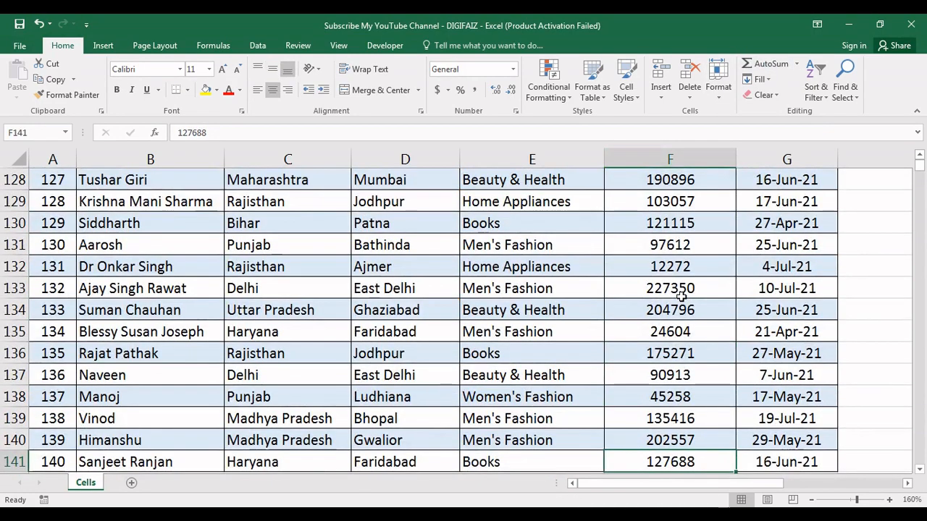
{"action": "key", "text": "Down"}
{"action": "key", "text": "Down"}
{"action": "key", "text": "Up"}
{"action": "key", "text": "Up"}
{"action": "key", "text": "Down"}
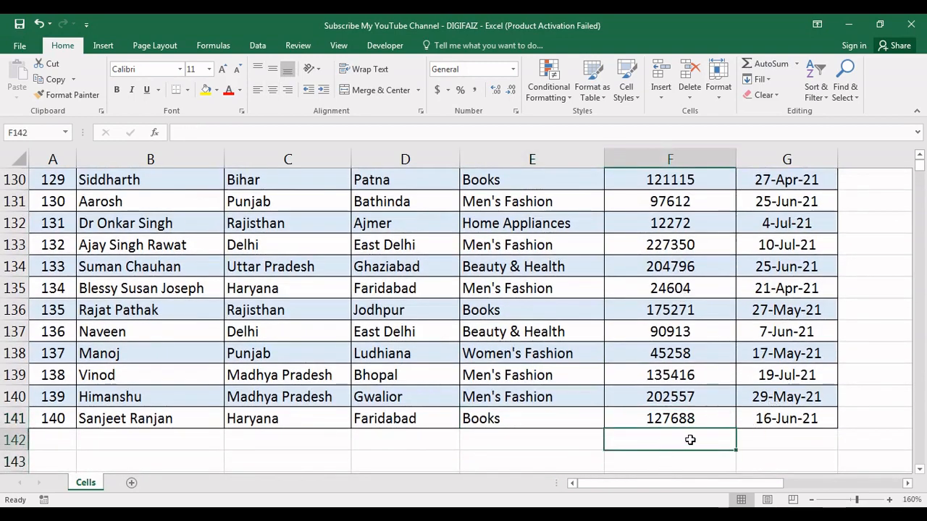
{"action": "left_click", "coordinate": [774, 65]}
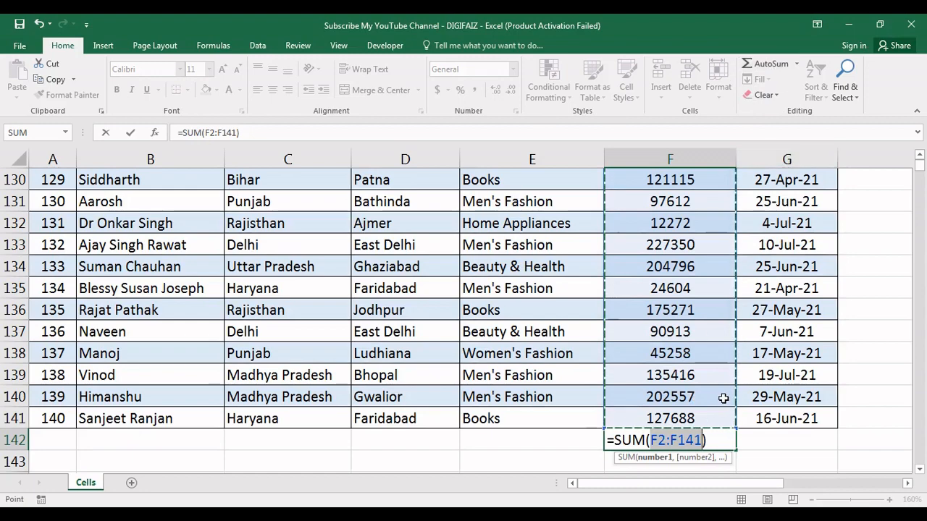
{"action": "key", "text": "Return"}
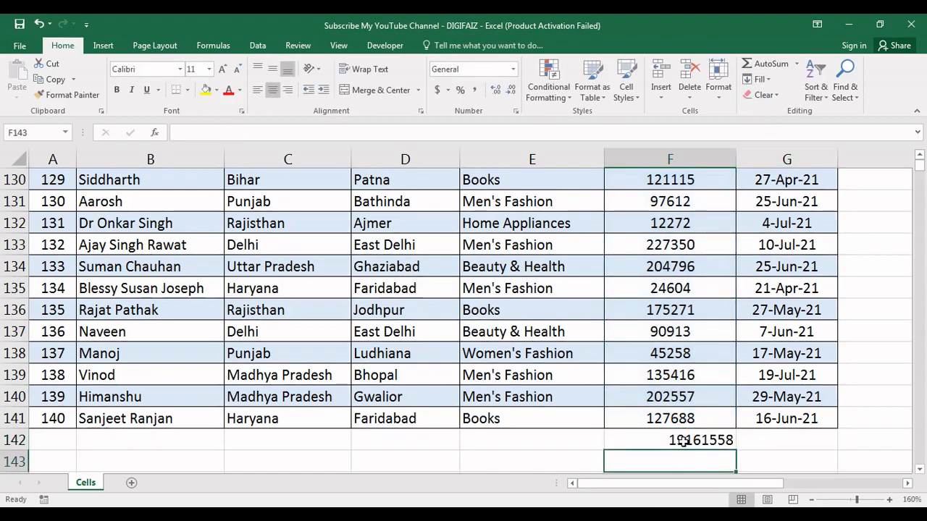
{"action": "left_click", "coordinate": [683, 441]}
{"action": "key", "text": "ctrl+b"}
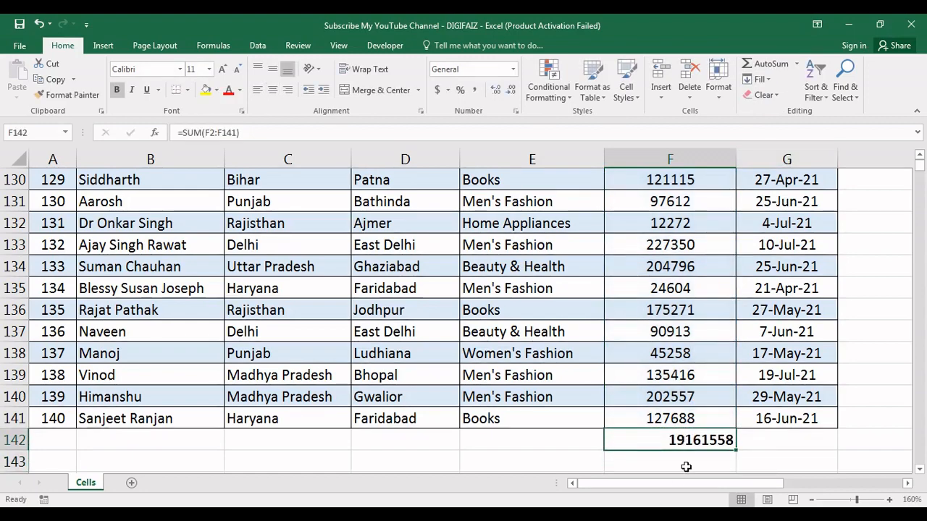
Insert an AutoSum Average of F2:F142 in cell F143, below the Amount total
{"action": "left_click", "coordinate": [797, 64]}
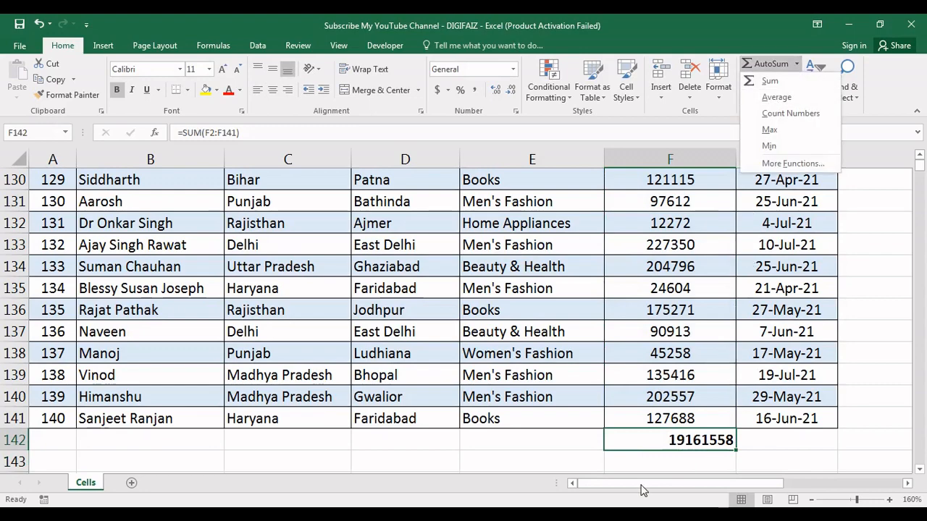
{"action": "left_click", "coordinate": [644, 458]}
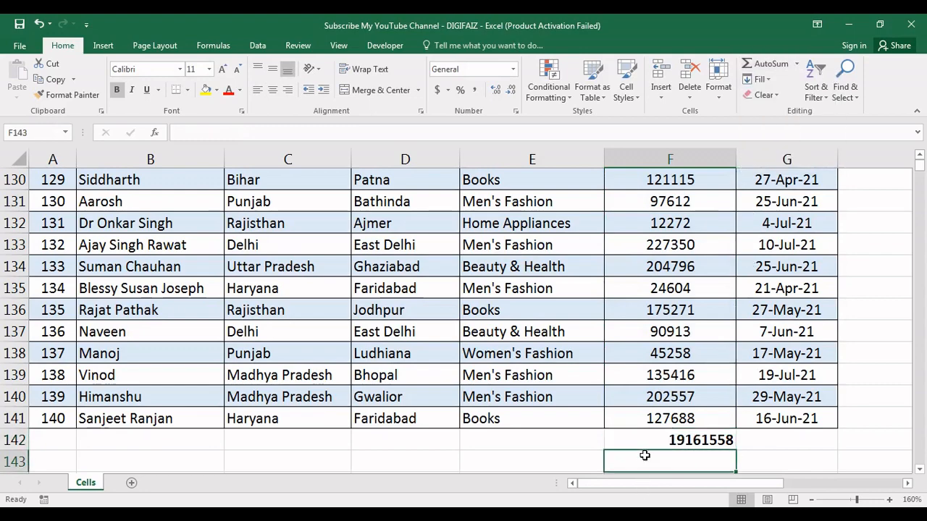
{"action": "left_click", "coordinate": [796, 64]}
{"action": "left_click", "coordinate": [773, 97]}
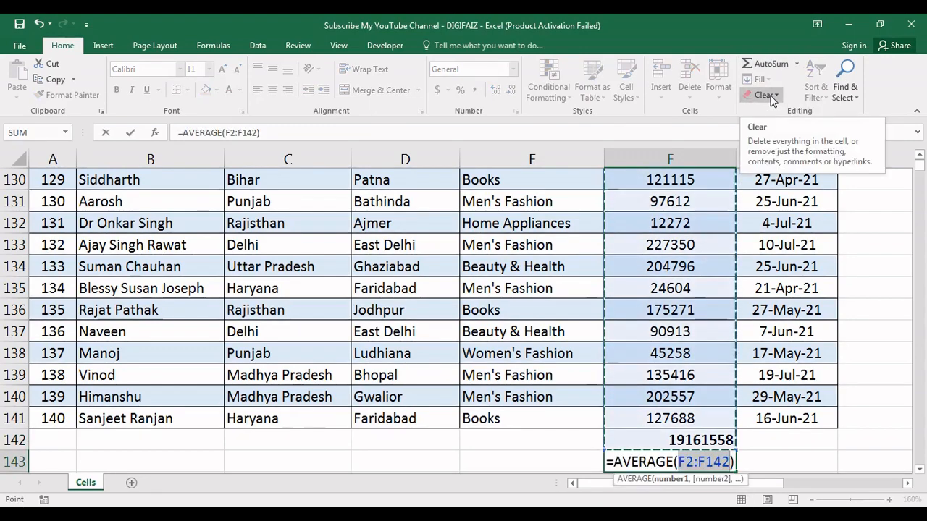
{"action": "key", "text": "Return"}
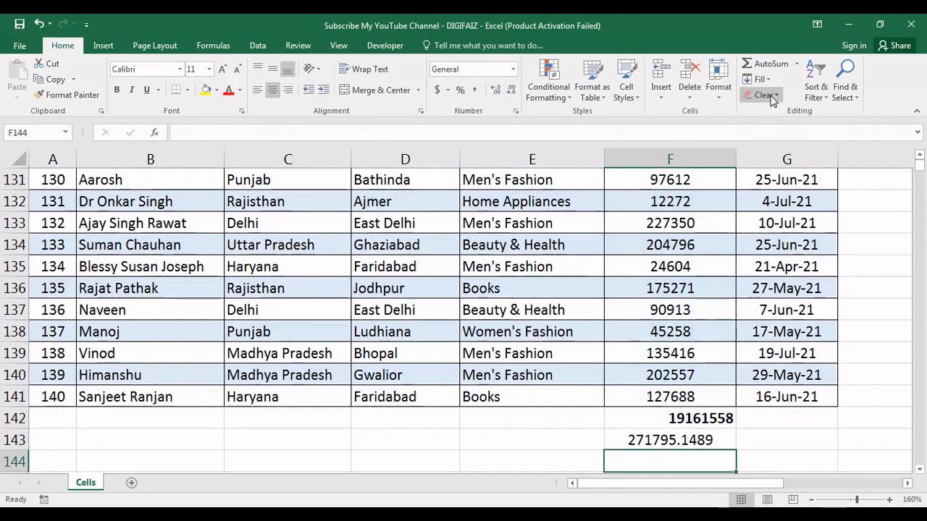
Insert a Count Numbers formula for F2:F143 in cell F144
{"action": "left_click", "coordinate": [797, 65]}
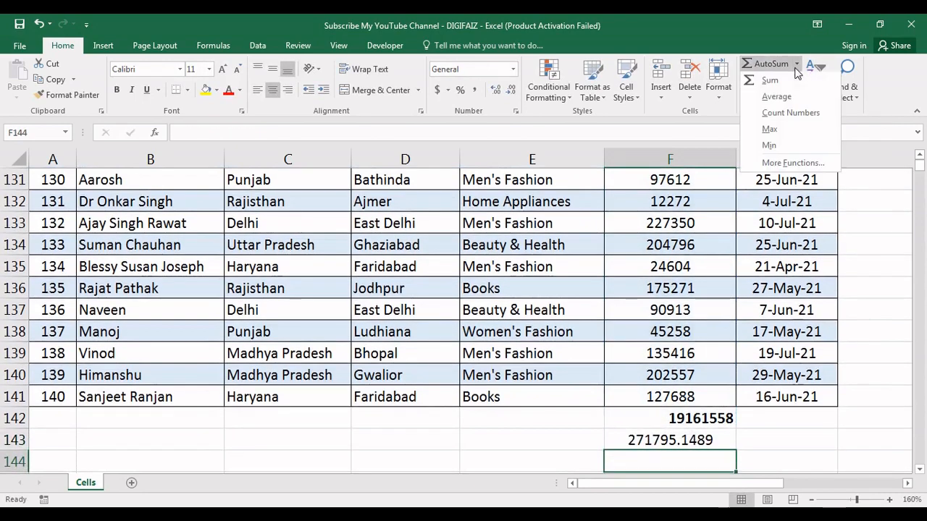
{"action": "left_click", "coordinate": [775, 115]}
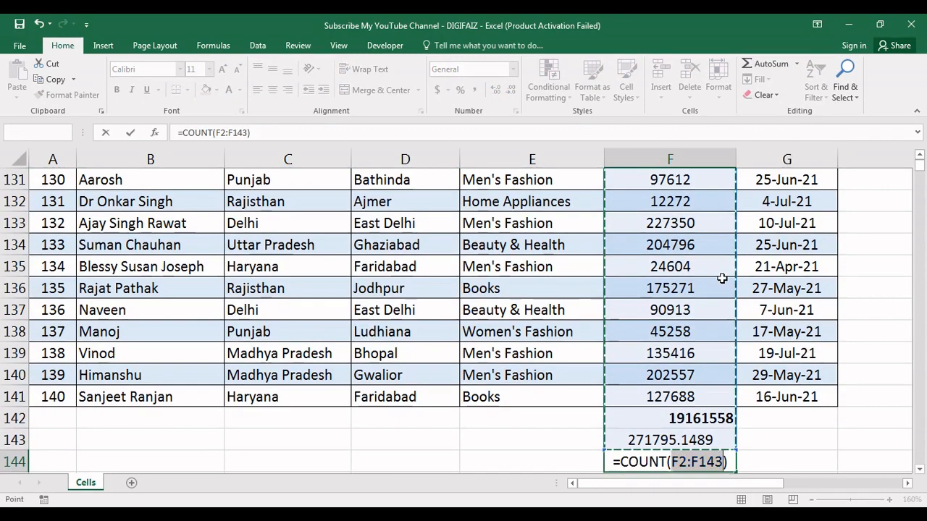
{"action": "key", "text": "Return"}
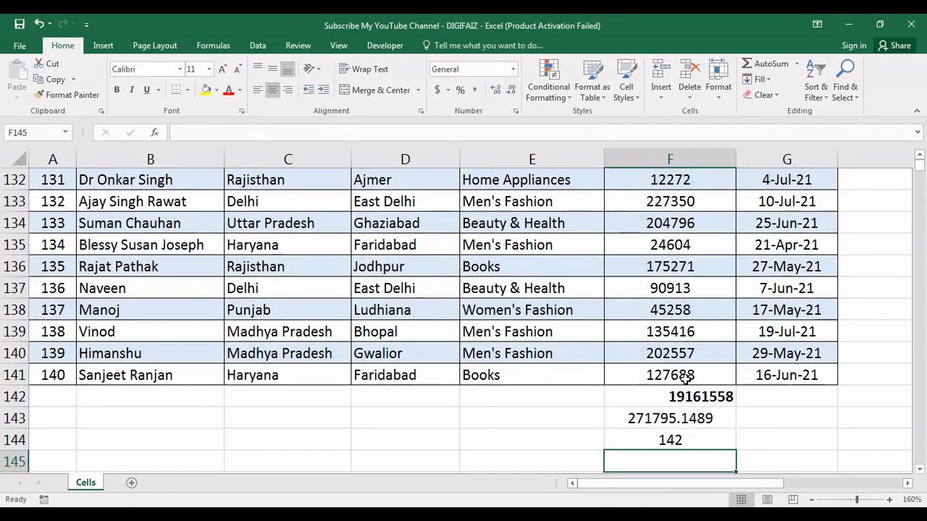
Insert a Max formula for F2:F144 in cell F145 and a Min formula for the values above in F146
{"action": "left_click", "coordinate": [795, 64]}
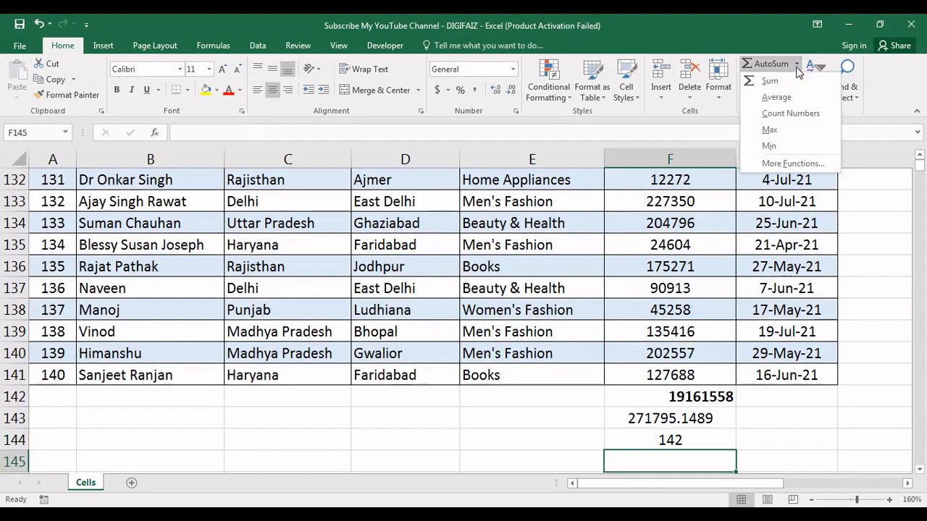
{"action": "left_click", "coordinate": [770, 132]}
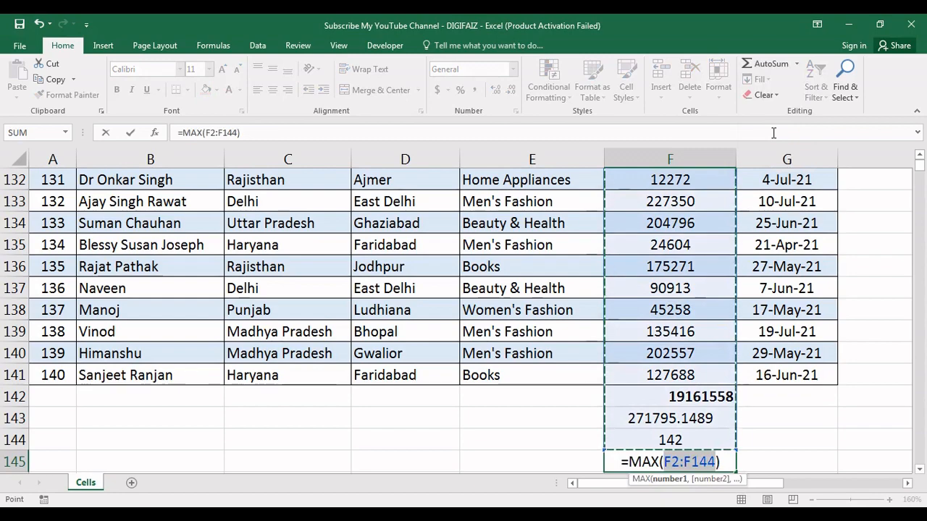
{"action": "key", "text": "Return"}
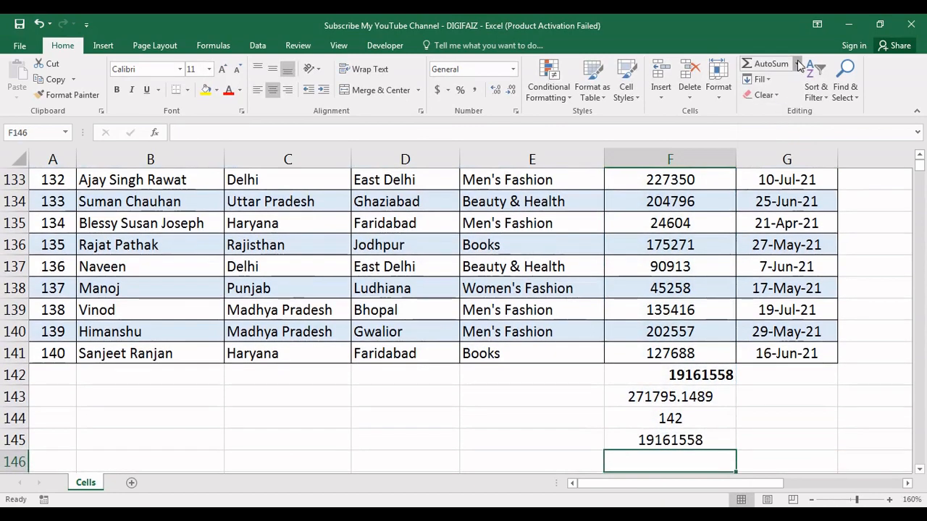
{"action": "left_click", "coordinate": [797, 64]}
{"action": "left_click", "coordinate": [772, 145]}
{"action": "key", "text": "Return"}
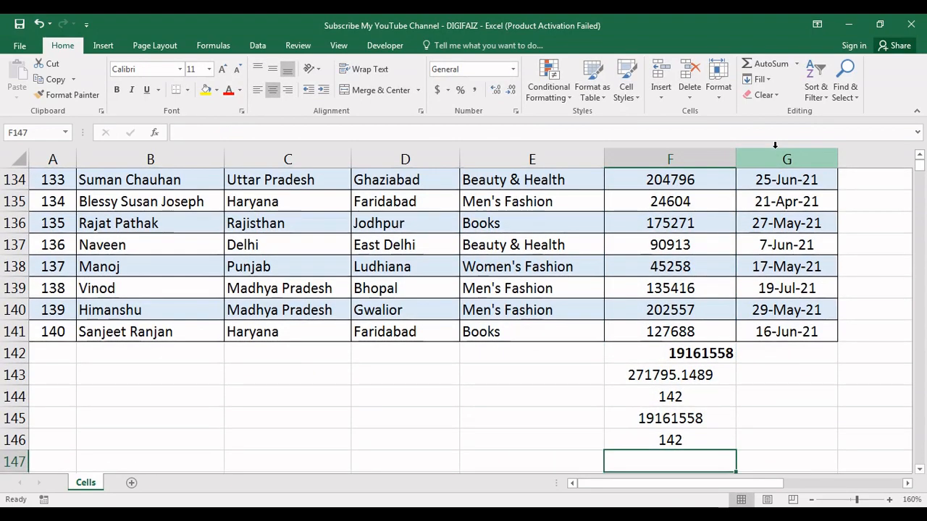
Apply the AutoSum Min function to the whole of column F, then check the formula placed in F147
{"action": "left_click", "coordinate": [674, 158]}
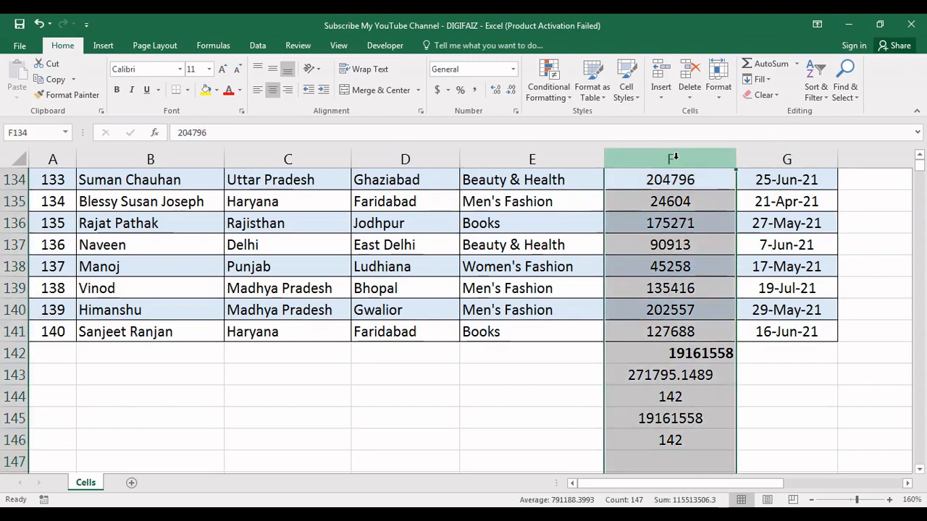
{"action": "left_click", "coordinate": [797, 64]}
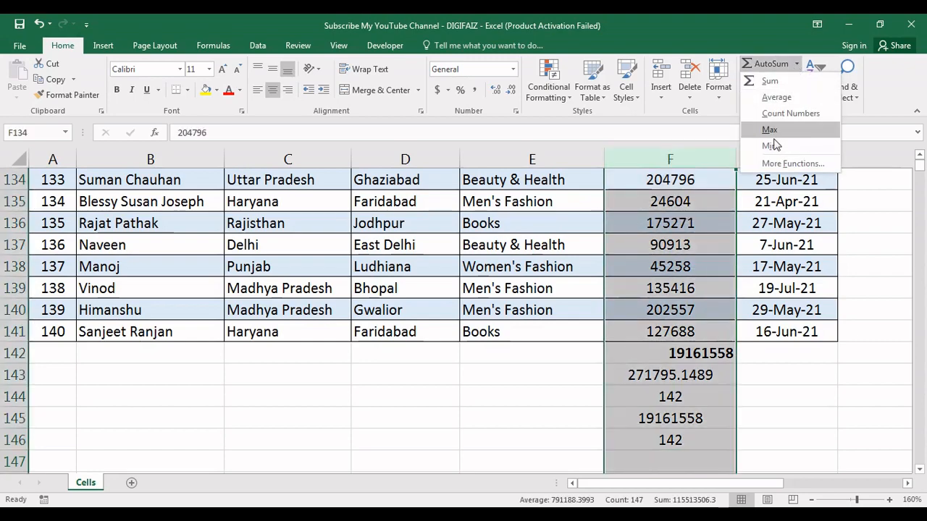
{"action": "left_click", "coordinate": [770, 145]}
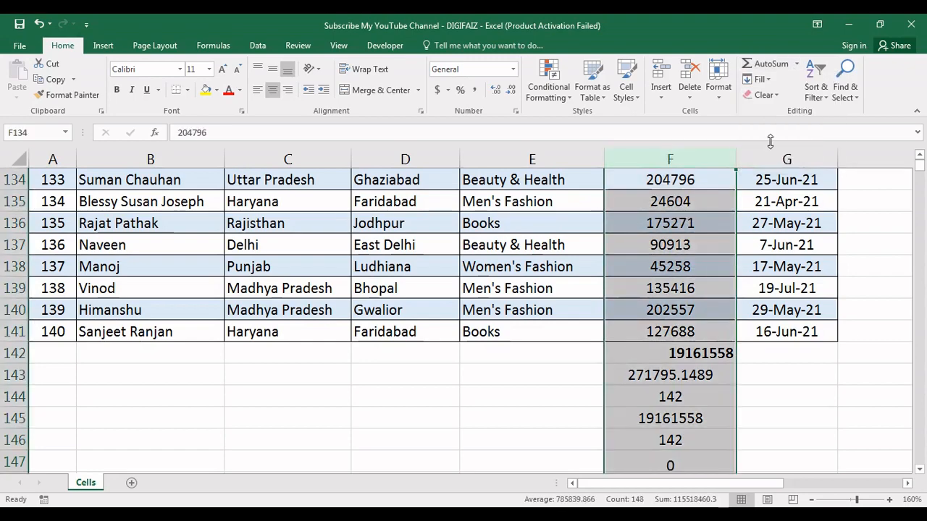
{"action": "left_click", "coordinate": [657, 473]}
{"action": "key", "text": "Up"}
{"action": "key", "text": "Up"}
{"action": "key", "text": "Down"}
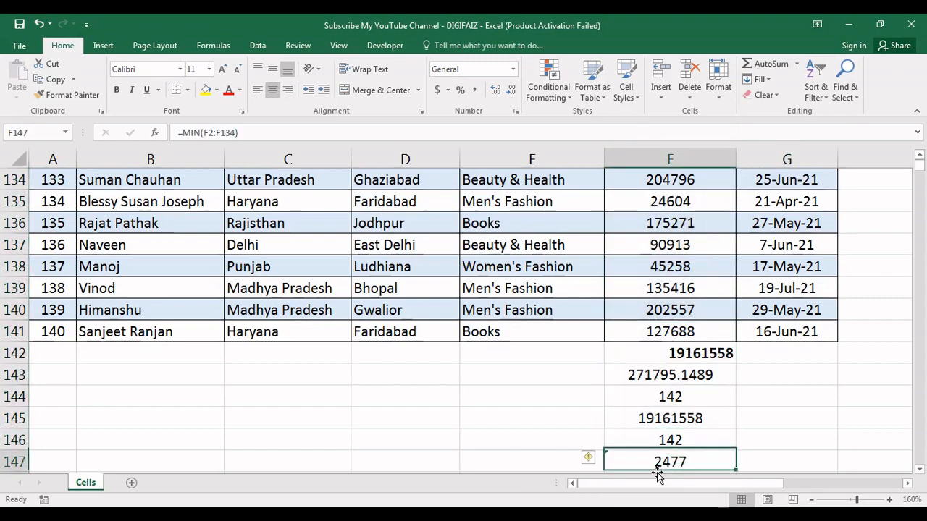
{"action": "left_click", "coordinate": [657, 474]}
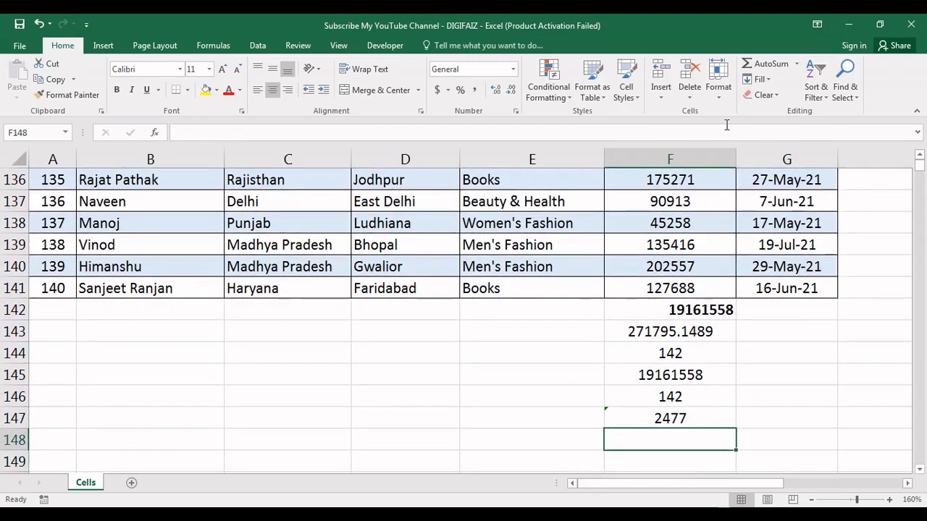
Apply the AutoSum Max function to the whole of column F and check the formula placed in F148
{"action": "left_click", "coordinate": [713, 155]}
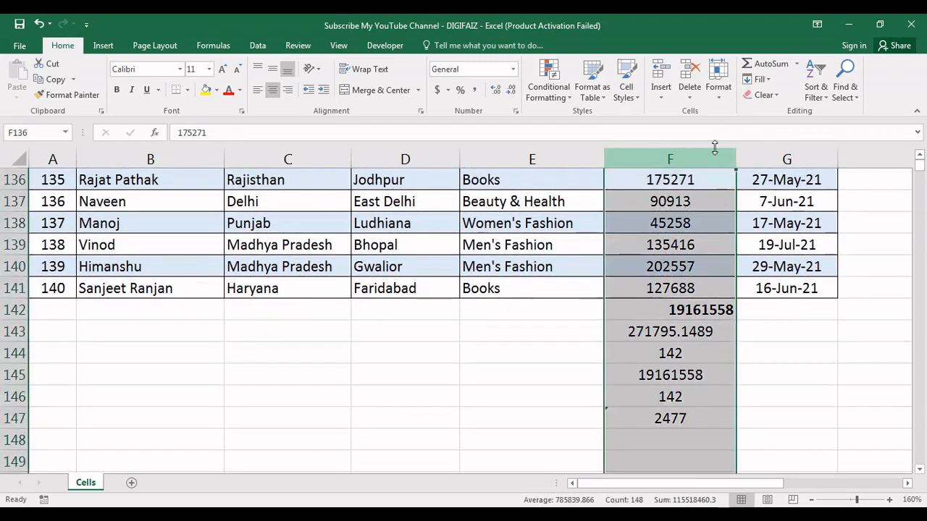
{"action": "left_click", "coordinate": [795, 67]}
{"action": "left_click", "coordinate": [756, 128]}
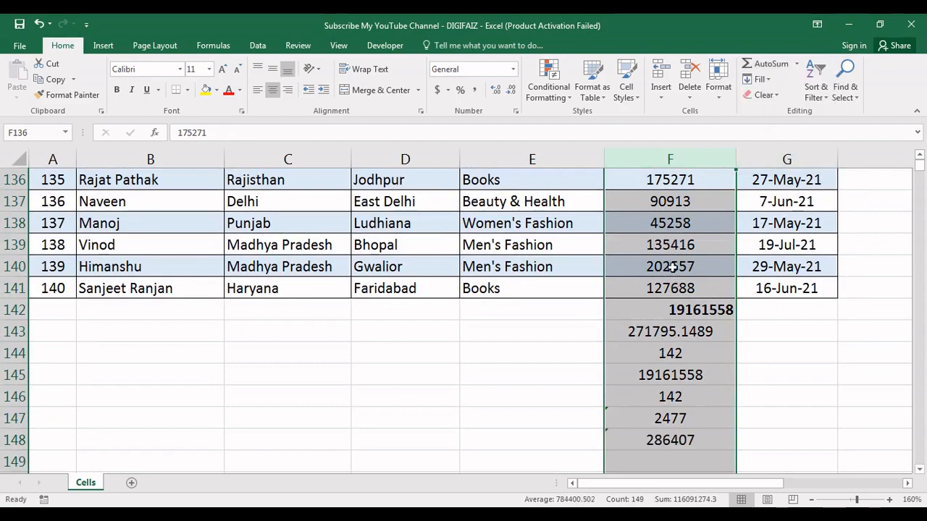
{"action": "left_click", "coordinate": [657, 444]}
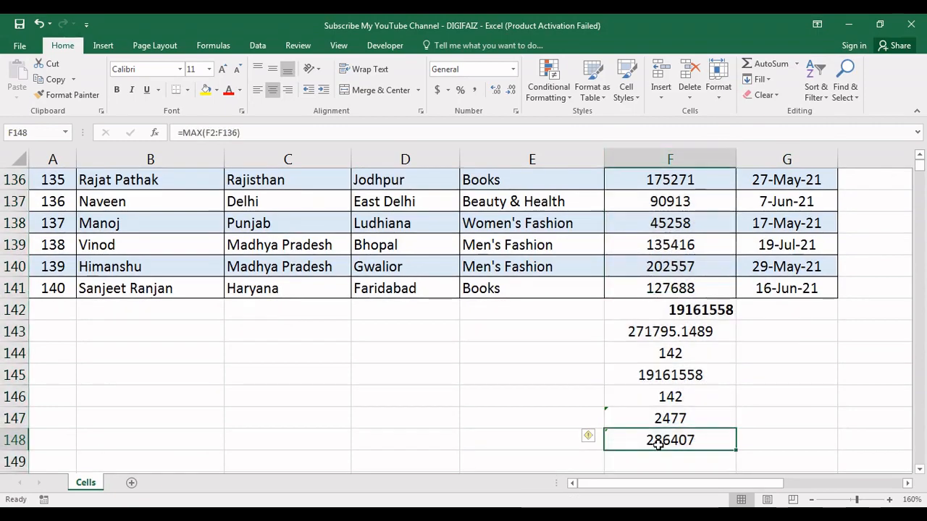
Open the function arguments of the MAX formula in F148 and examine its Number1 range
{"action": "left_click", "coordinate": [796, 64]}
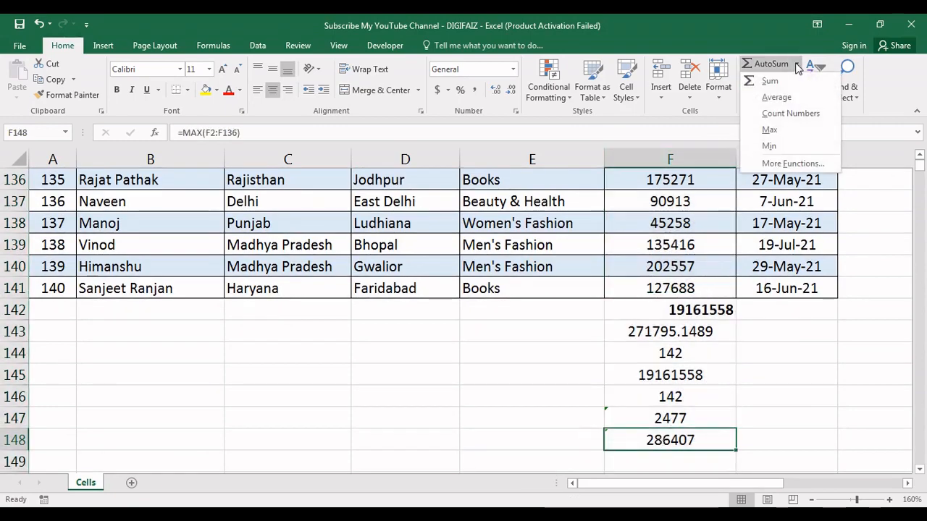
{"action": "left_click", "coordinate": [789, 165]}
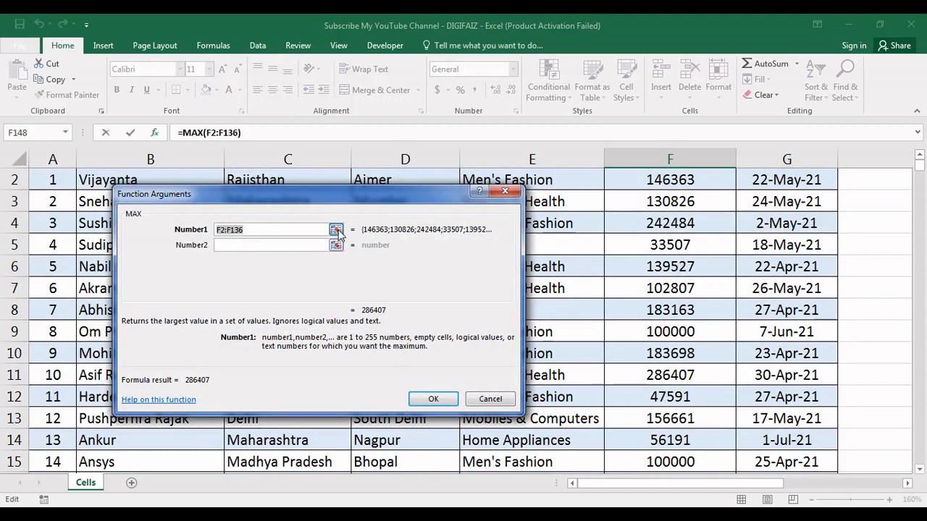
{"action": "left_click", "coordinate": [336, 230]}
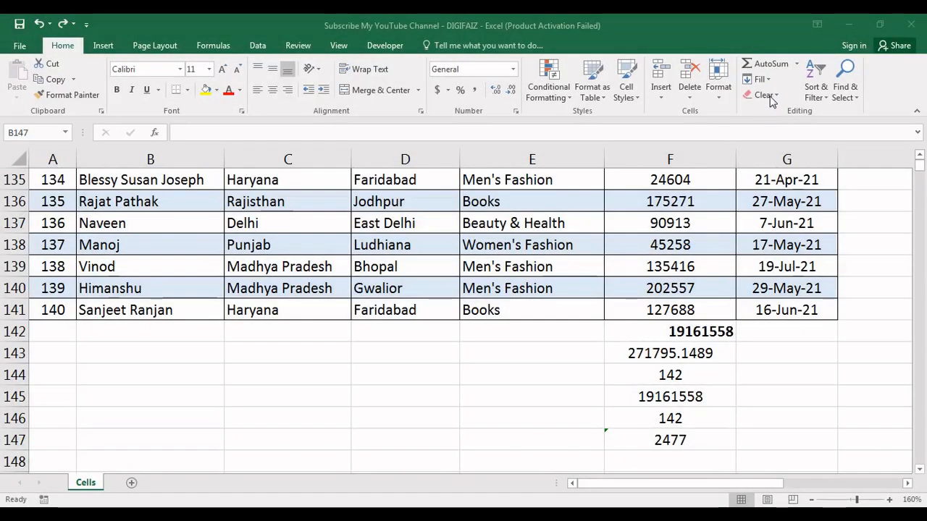
Clear all contents and formatting from the entire worksheet, and undo the clearing
{"action": "left_click", "coordinate": [771, 100]}
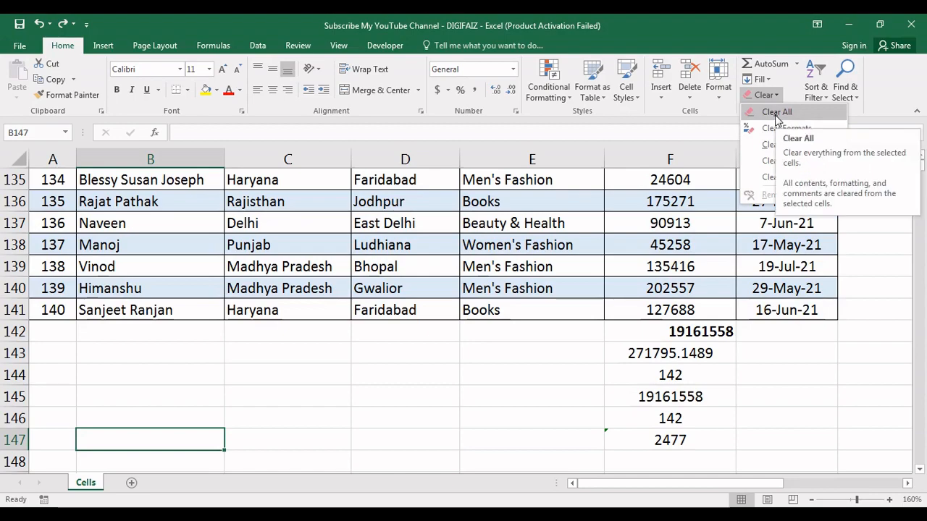
{"action": "left_click", "coordinate": [19, 159]}
{"action": "left_click", "coordinate": [20, 160]}
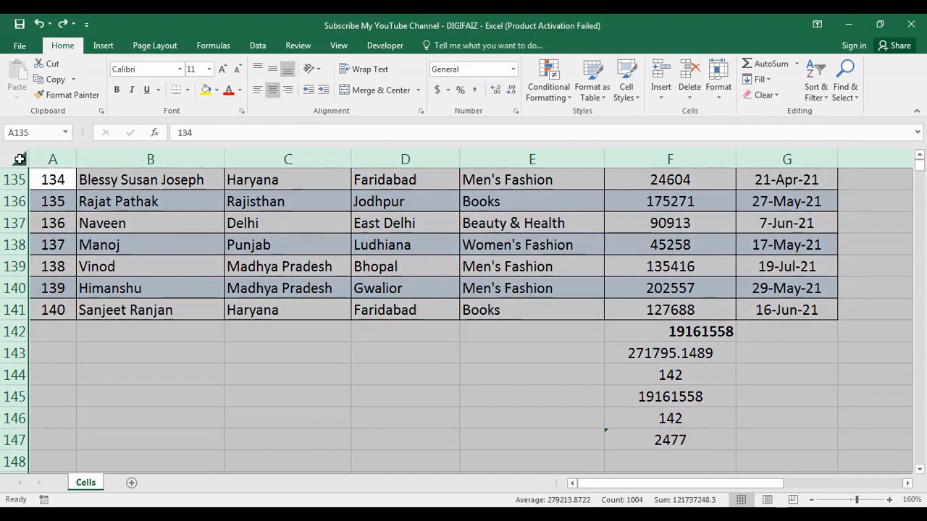
{"action": "left_click", "coordinate": [765, 95]}
{"action": "left_click", "coordinate": [773, 110]}
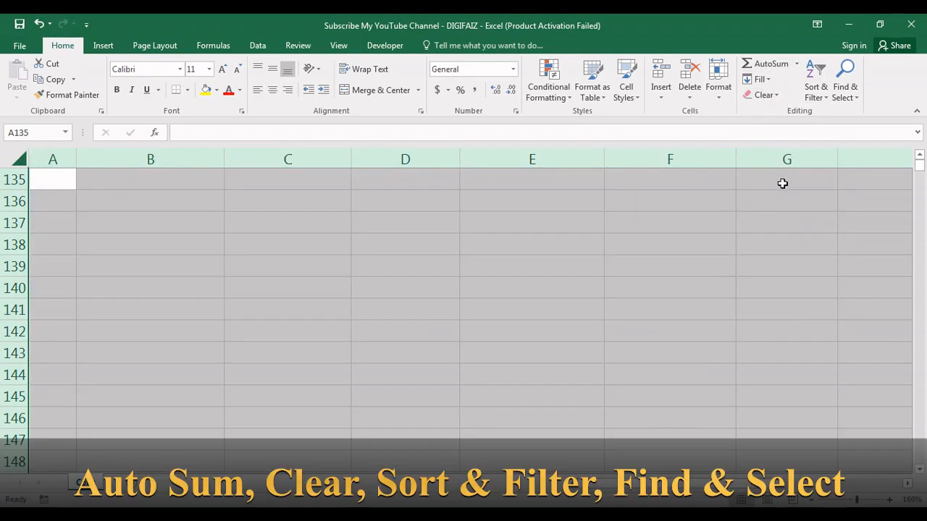
{"action": "key", "text": "ctrl+z"}
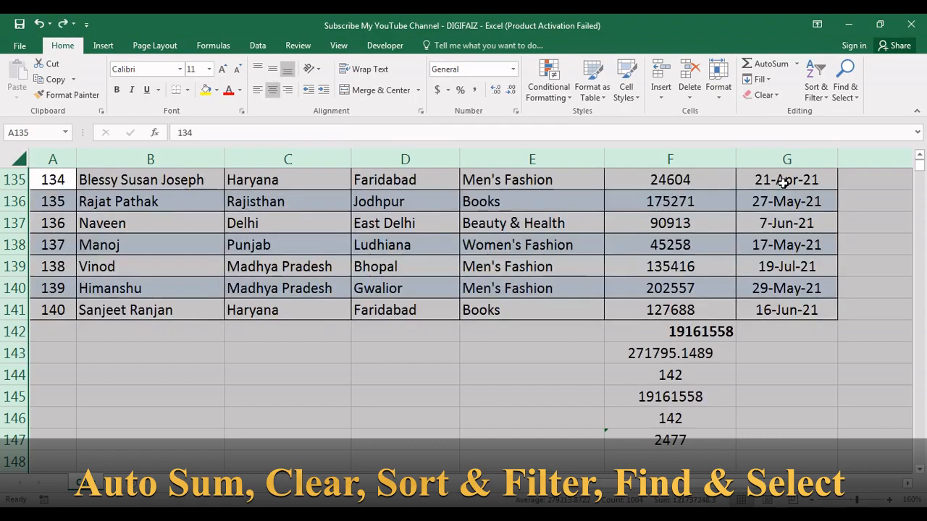
Clear only the formatting from the entire worksheet, and undo the format clearing
{"action": "left_click", "coordinate": [777, 100]}
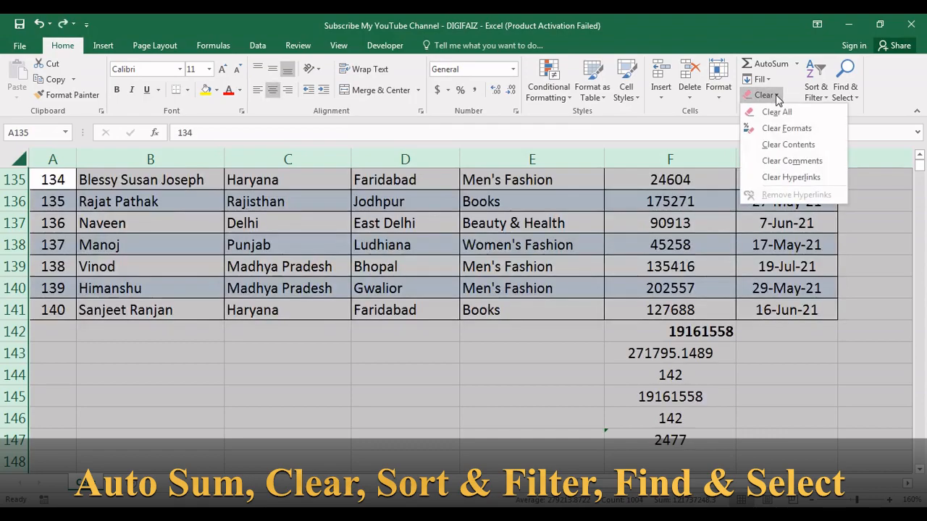
{"action": "left_click", "coordinate": [786, 129]}
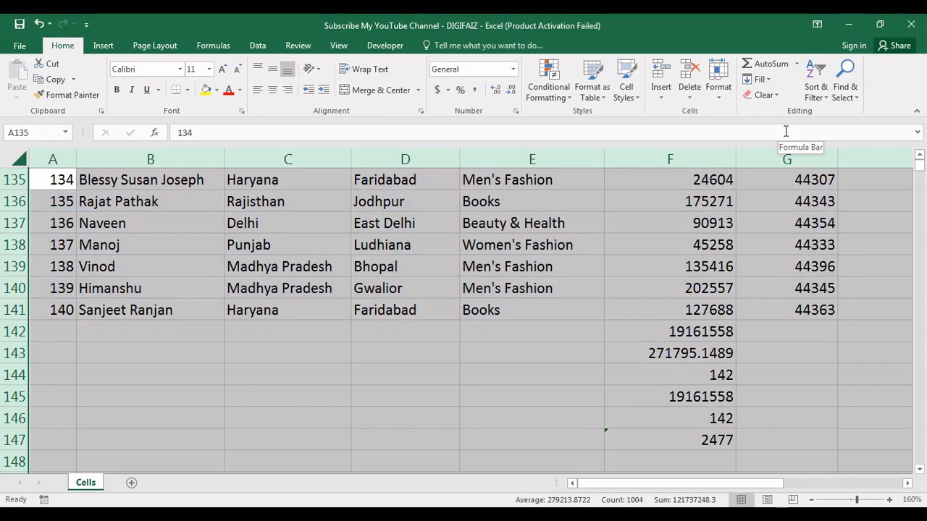
{"action": "left_click", "coordinate": [763, 94]}
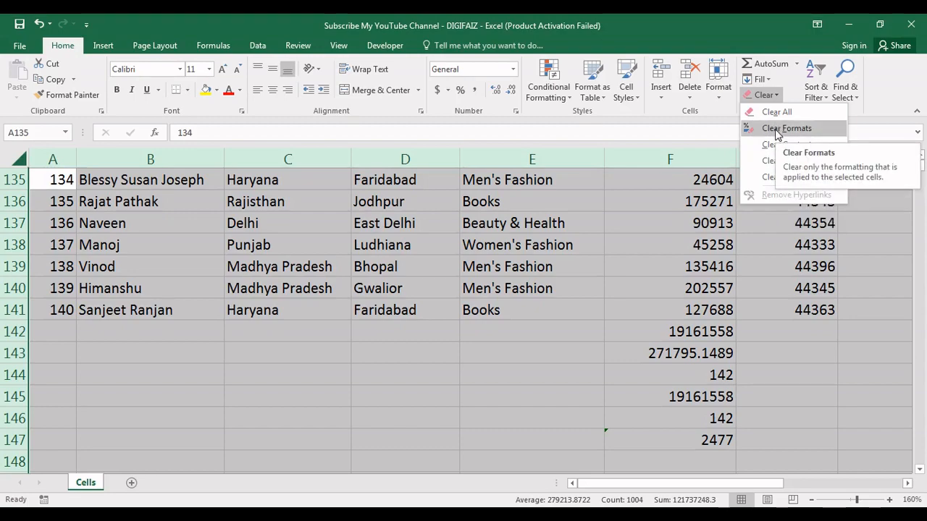
{"action": "left_click", "coordinate": [593, 320]}
{"action": "key", "text": "ctrl+z"}
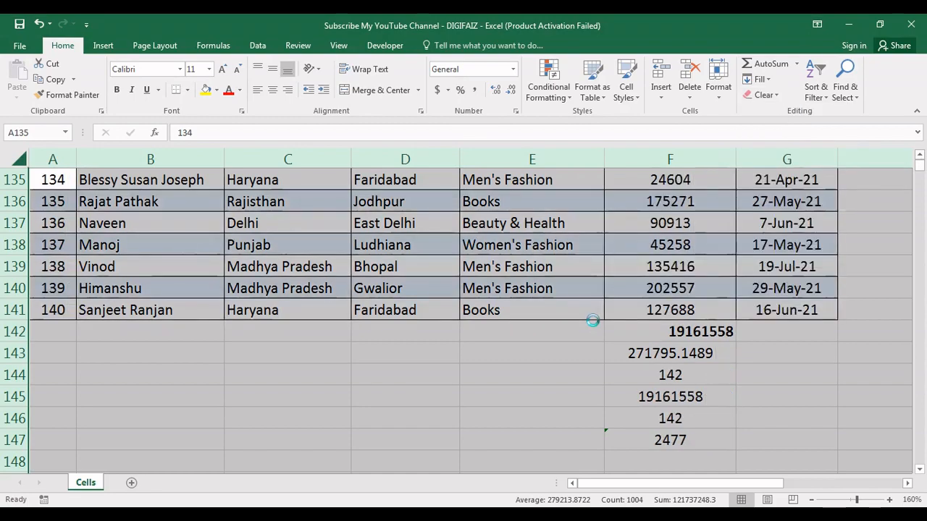
Clear only the contents of the entire worksheet, keeping its formatting, and undo the content clearing
{"action": "left_click", "coordinate": [777, 99]}
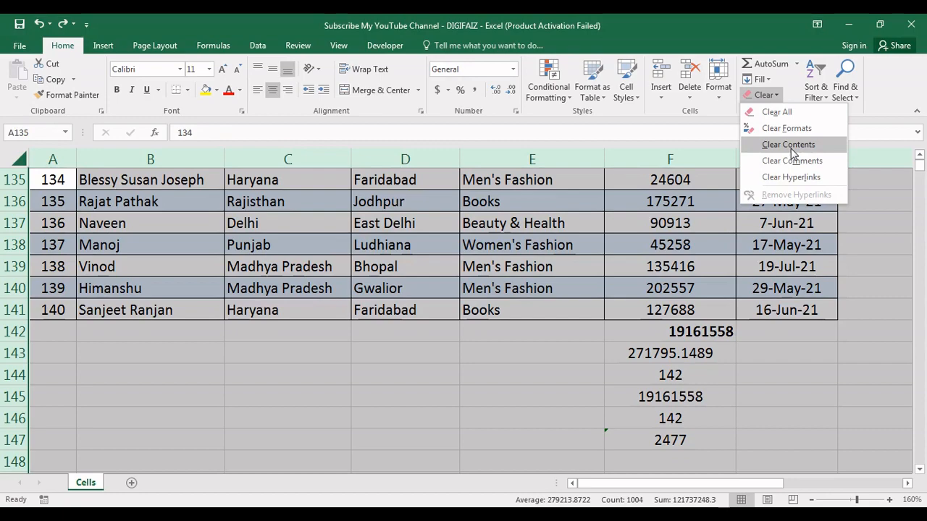
{"action": "left_click", "coordinate": [792, 145]}
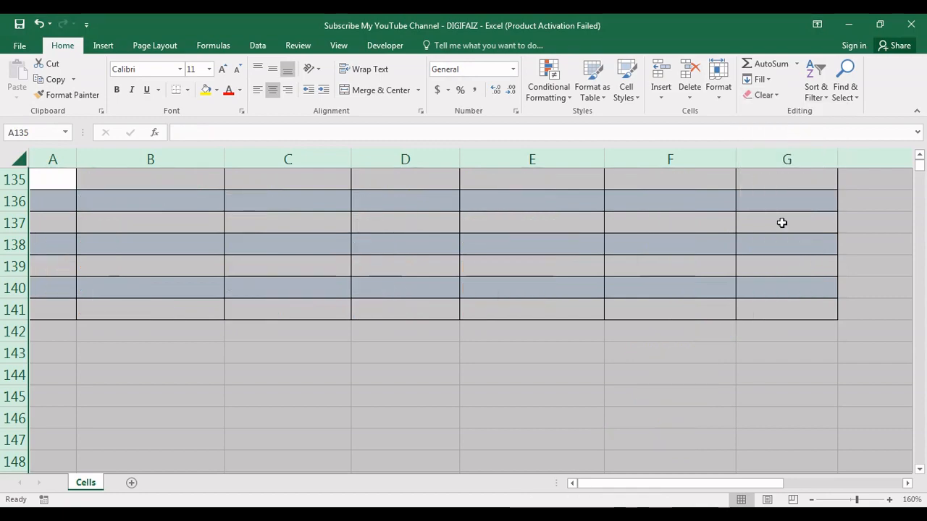
{"action": "key", "text": "ctrl+z"}
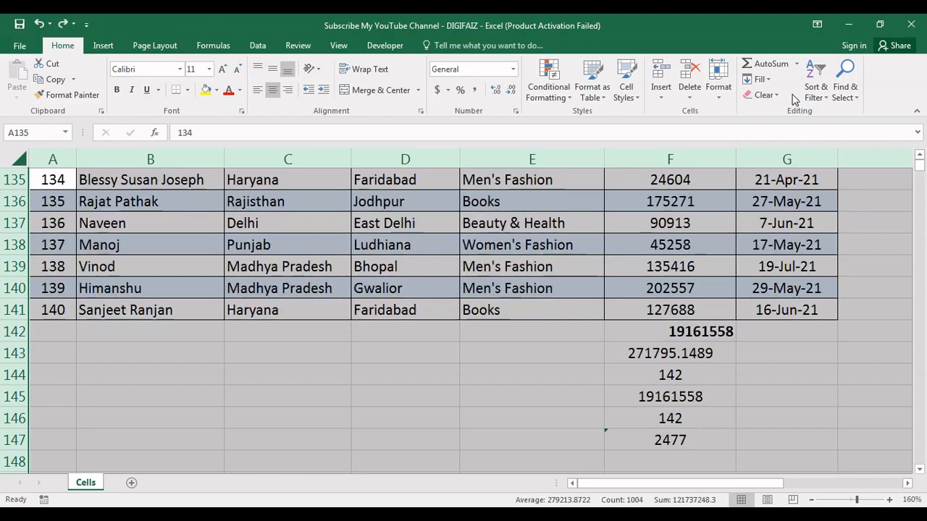
Clear the comment from cell D6 in the City column, undo the clearing, and review the Clear options
{"action": "left_click", "coordinate": [761, 95]}
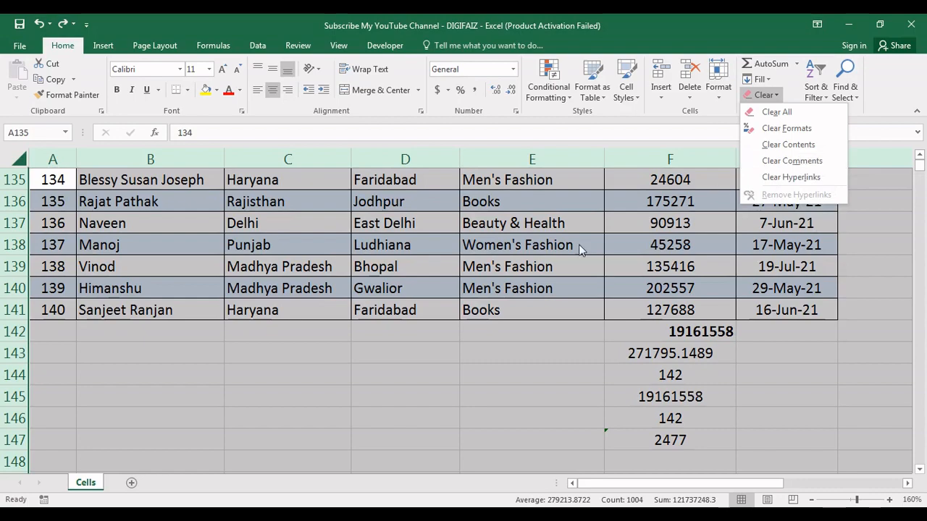
{"action": "key", "text": "Escape"}
{"action": "key", "text": "Up"}
{"action": "key", "text": "Up"}
{"action": "key", "text": "Up"}
{"action": "key", "text": "Up"}
{"action": "key", "text": "Up"}
{"action": "key", "text": "Up"}
{"action": "key", "text": "Up"}
{"action": "key", "text": "Up"}
{"action": "key", "text": "Up"}
{"action": "key", "text": "Up"}
{"action": "key", "text": "Up"}
{"action": "key", "text": "Up"}
{"action": "key", "text": "Up"}
{"action": "key", "text": "Up"}
{"action": "key", "text": "Up"}
{"action": "key", "text": "Up"}
{"action": "key", "text": "Up"}
{"action": "key", "text": "Up"}
{"action": "key", "text": "Up"}
{"action": "key", "text": "Up"}
{"action": "key", "text": "Up"}
{"action": "key", "text": "Up"}
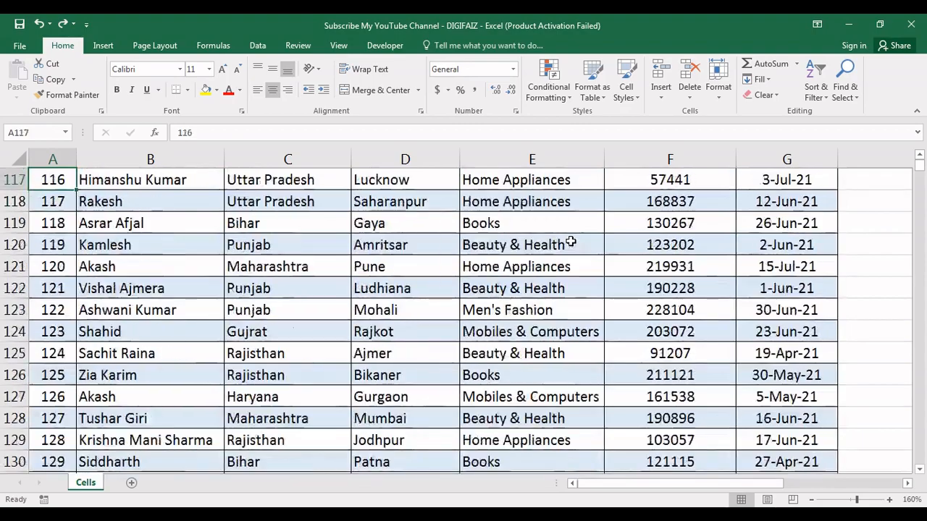
{"action": "key", "text": "Up"}
{"action": "key", "text": "Up"}
{"action": "key", "text": "Up"}
{"action": "key", "text": "Up"}
{"action": "key", "text": "Up"}
{"action": "key", "text": "Up"}
{"action": "key", "text": "Up"}
{"action": "key", "text": "Up"}
{"action": "key", "text": "Up"}
{"action": "key", "text": "Up"}
{"action": "key", "text": "Up"}
{"action": "key", "text": "Up"}
{"action": "key", "text": "Up"}
{"action": "key", "text": "Up"}
{"action": "key", "text": "Up"}
{"action": "key", "text": "Up"}
{"action": "key", "text": "Up"}
{"action": "key", "text": "Up"}
{"action": "key", "text": "Up"}
{"action": "key", "text": "Up"}
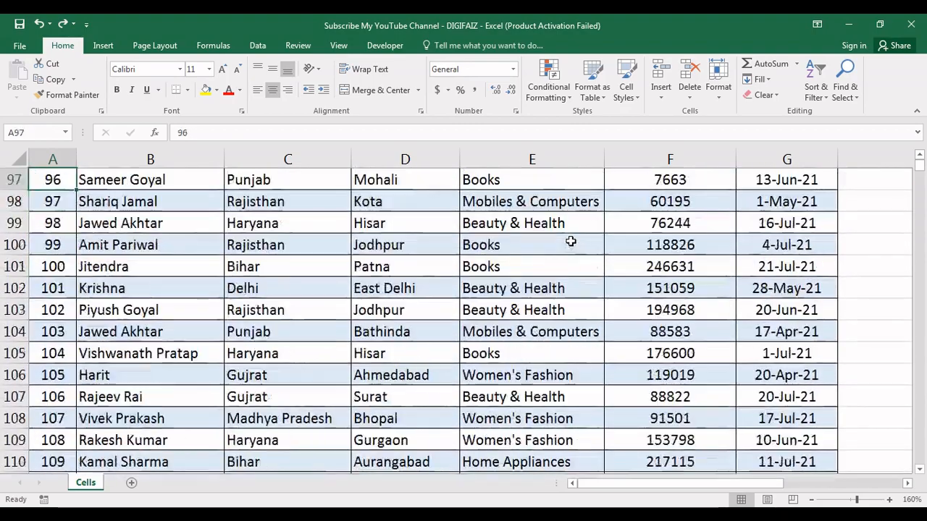
{"action": "key", "text": "Up"}
{"action": "key", "text": "Up"}
{"action": "key", "text": "Up"}
{"action": "key", "text": "Up"}
{"action": "key", "text": "Up"}
{"action": "key", "text": "Up"}
{"action": "key", "text": "Up"}
{"action": "key", "text": "Up"}
{"action": "key", "text": "Up"}
{"action": "key", "text": "Up"}
{"action": "key", "text": "Up"}
{"action": "key", "text": "Up"}
{"action": "key", "text": "Up"}
{"action": "key", "text": "Up"}
{"action": "key", "text": "Up"}
{"action": "key", "text": "Up"}
{"action": "key", "text": "Up"}
{"action": "key", "text": "Up"}
{"action": "key", "text": "Up"}
{"action": "key", "text": "Up"}
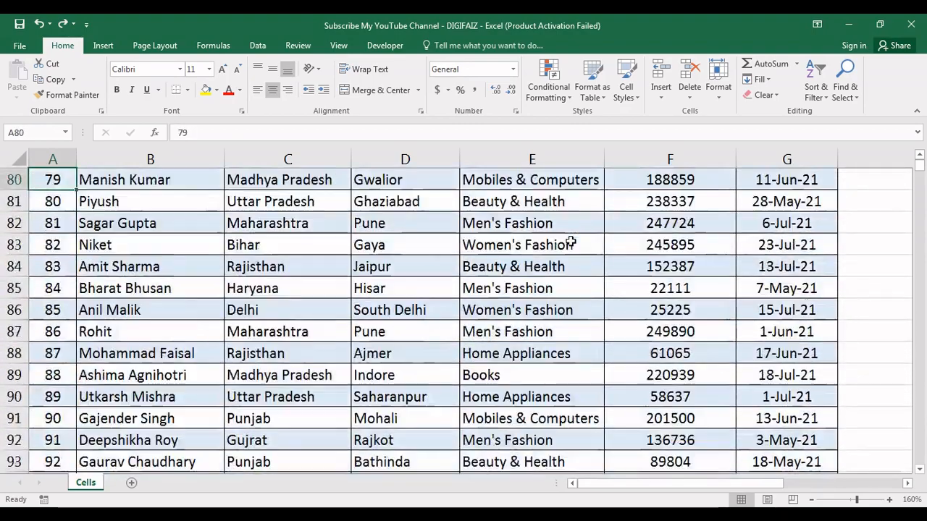
{"action": "key", "text": "Up"}
{"action": "key", "text": "Up"}
{"action": "key", "text": "Up"}
{"action": "key", "text": "Up"}
{"action": "key", "text": "Up"}
{"action": "key", "text": "Up"}
{"action": "key", "text": "Up"}
{"action": "key", "text": "Up"}
{"action": "key", "text": "Up"}
{"action": "key", "text": "Up"}
{"action": "key", "text": "Up"}
{"action": "key", "text": "Up"}
{"action": "key", "text": "Up"}
{"action": "key", "text": "Up"}
{"action": "key", "text": "Up"}
{"action": "key", "text": "Up"}
{"action": "key", "text": "Up"}
{"action": "key", "text": "Up"}
{"action": "key", "text": "Up"}
{"action": "key", "text": "Up"}
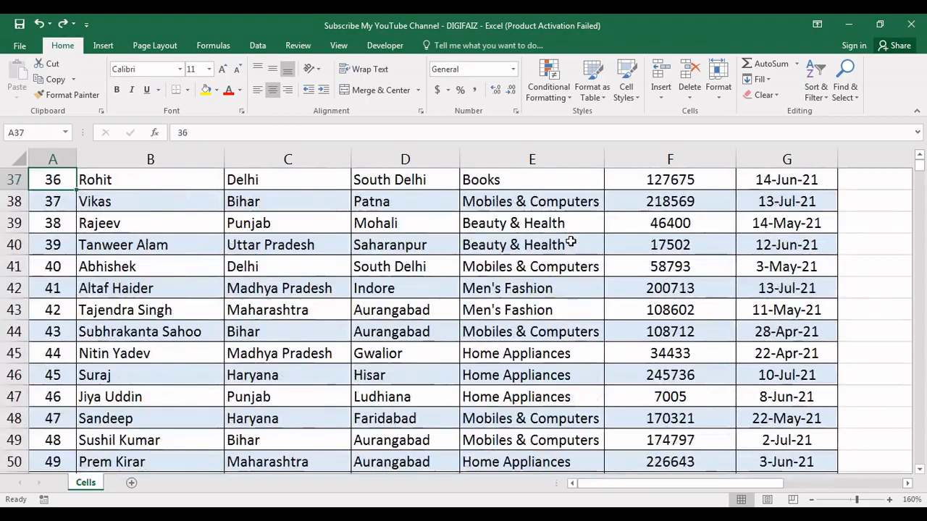
{"action": "key", "text": "Down"}
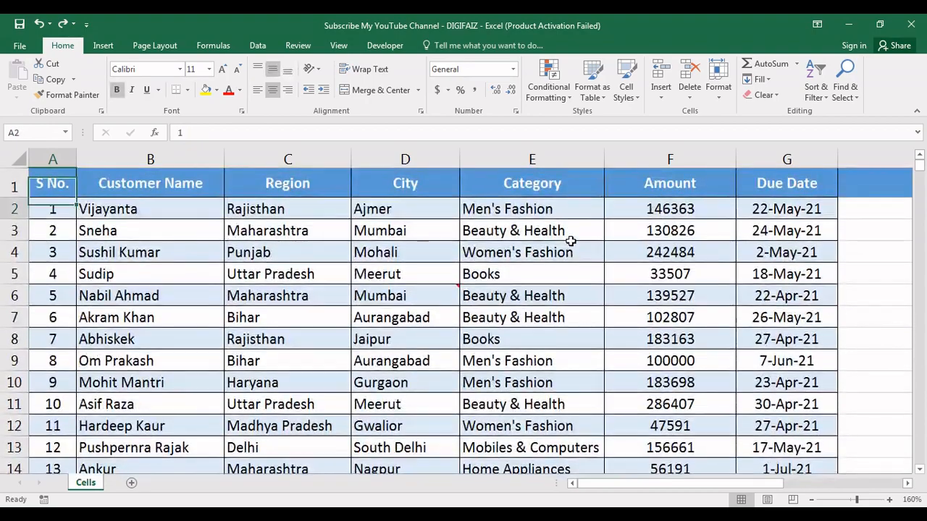
{"action": "left_click", "coordinate": [429, 297]}
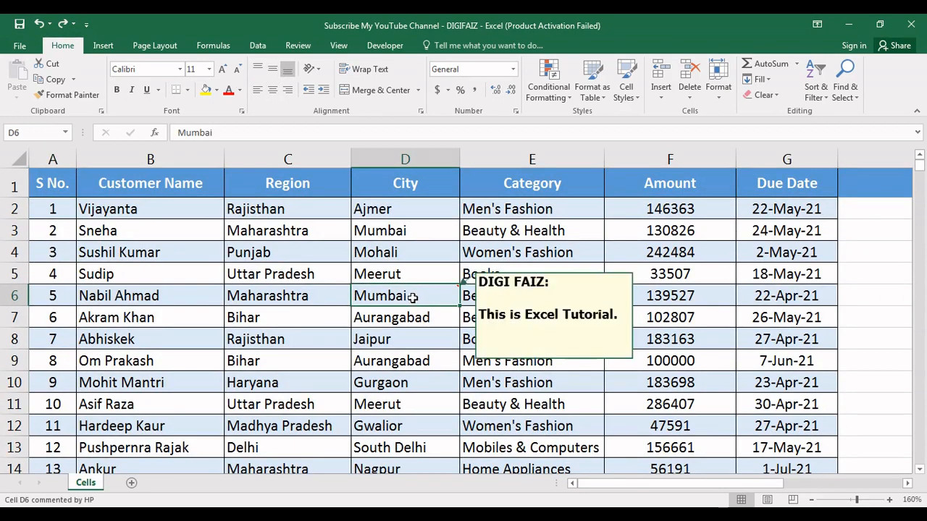
{"action": "left_click", "coordinate": [778, 97]}
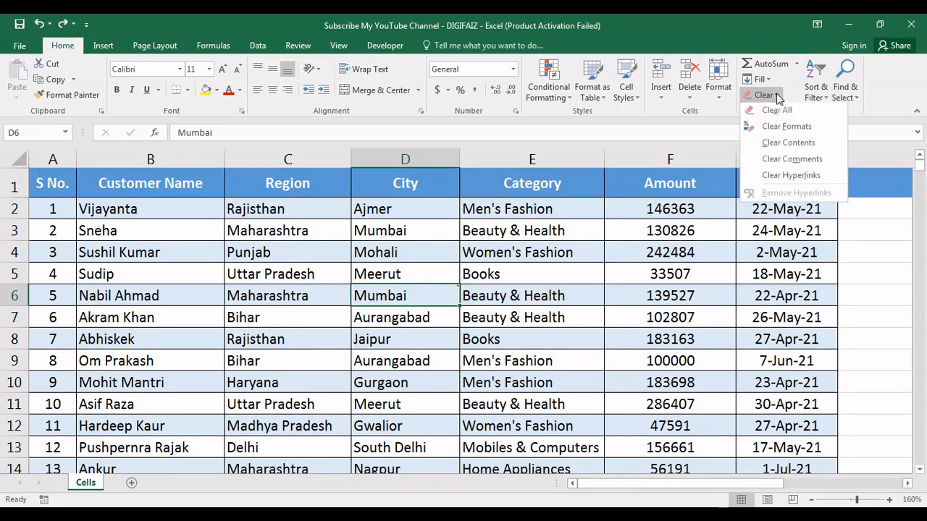
{"action": "left_click", "coordinate": [783, 161]}
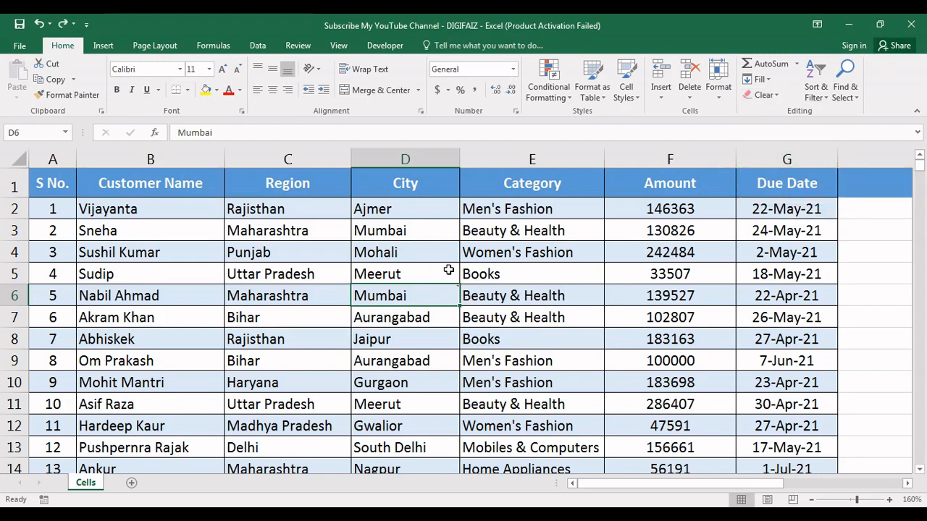
{"action": "left_click", "coordinate": [764, 95]}
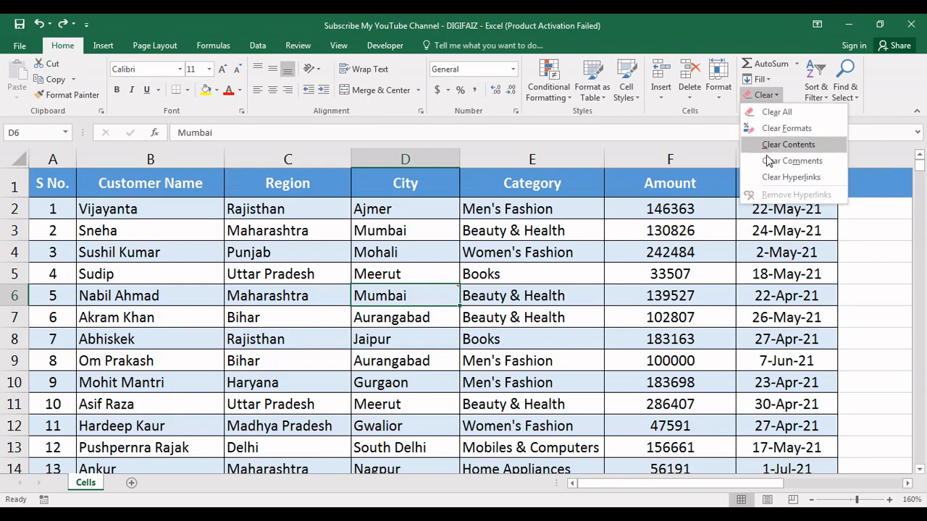
Sort the table by the Amount column F from smallest to largest, expanding the selection to the adjacent data
{"action": "left_click", "coordinate": [816, 98]}
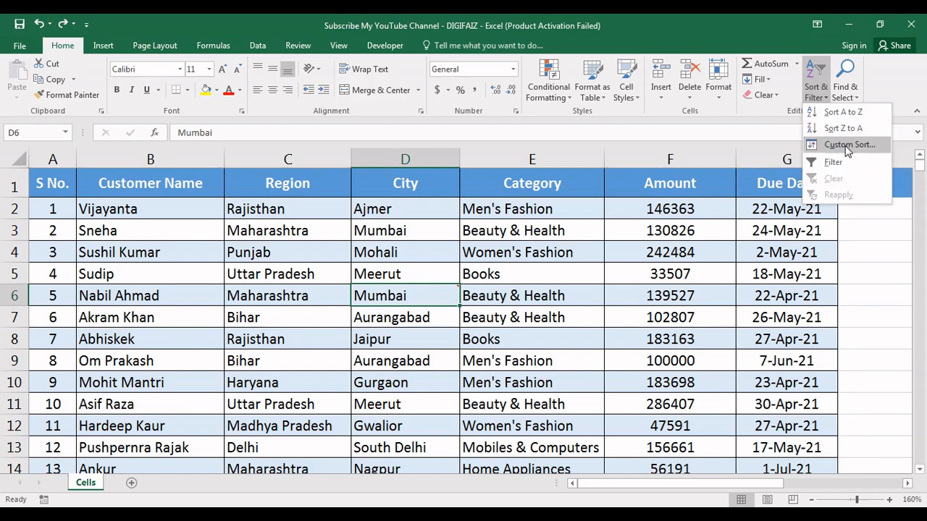
{"action": "left_click", "coordinate": [667, 156]}
{"action": "left_click", "coordinate": [668, 155]}
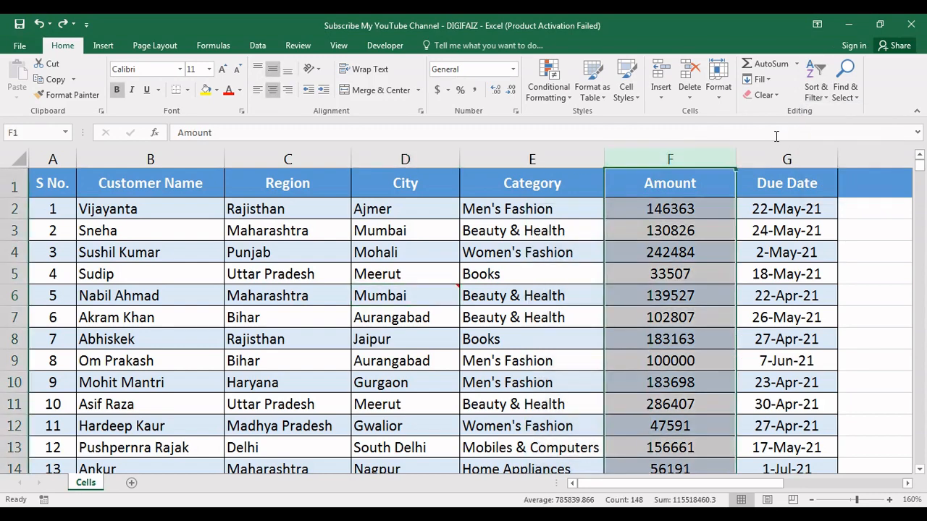
{"action": "left_click", "coordinate": [818, 92]}
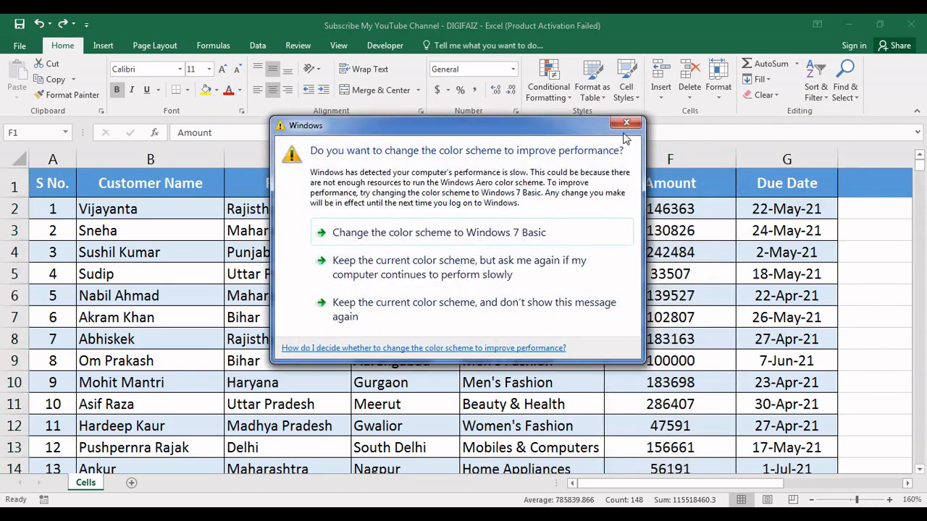
{"action": "left_click", "coordinate": [626, 123]}
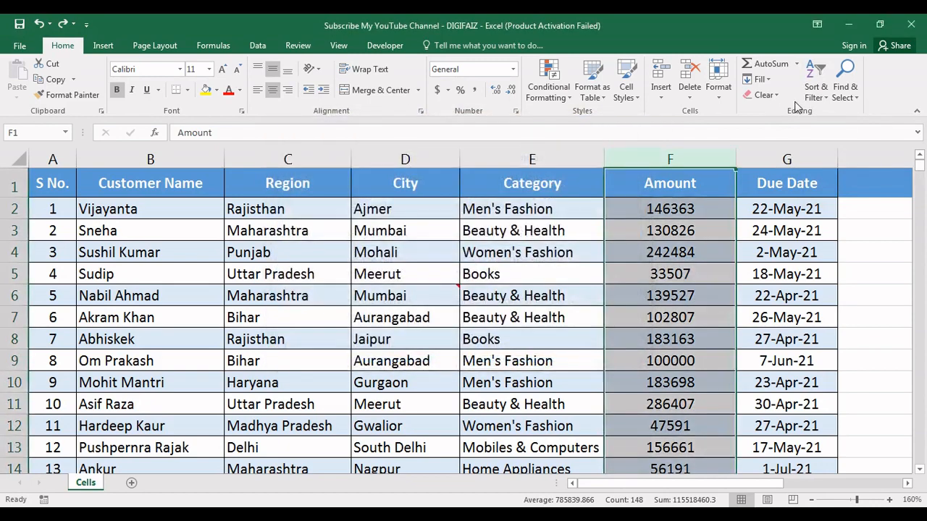
{"action": "left_click", "coordinate": [816, 90]}
{"action": "left_click", "coordinate": [857, 114]}
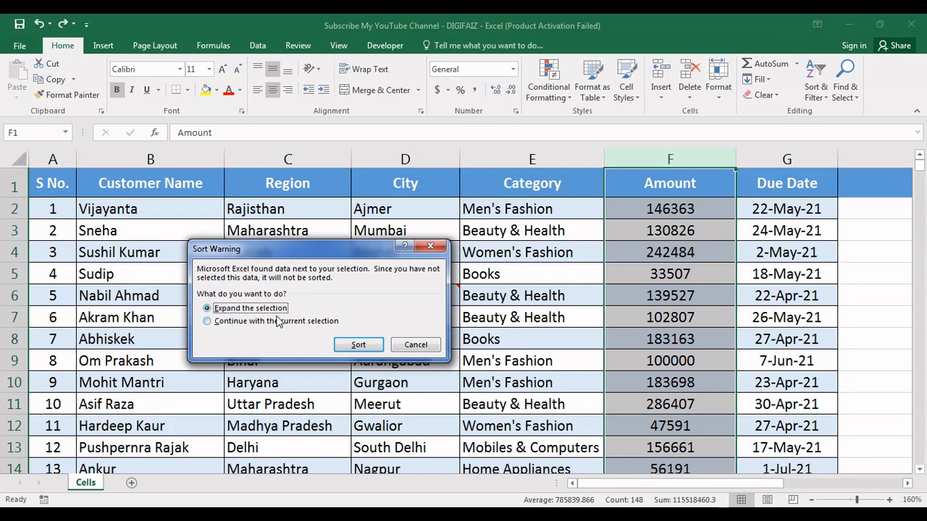
{"action": "left_click", "coordinate": [357, 348]}
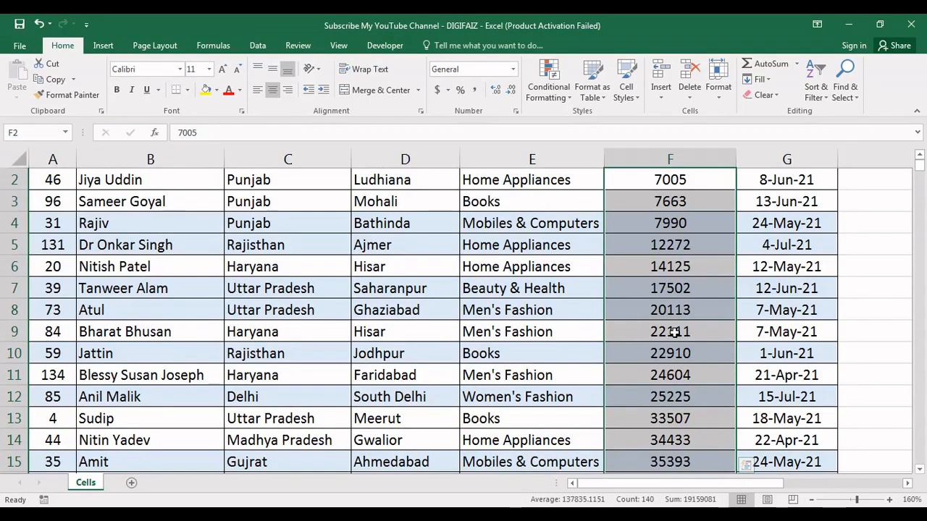
Select the amounts in column F from F1 downward and sort the table from largest to smallest with the selection expanded
{"action": "left_click", "coordinate": [672, 284]}
{"action": "key", "text": "Up"}
{"action": "key", "text": "Up"}
{"action": "key", "text": "Up"}
{"action": "key", "text": "Up"}
{"action": "key", "text": "Up"}
{"action": "key", "text": "Up"}
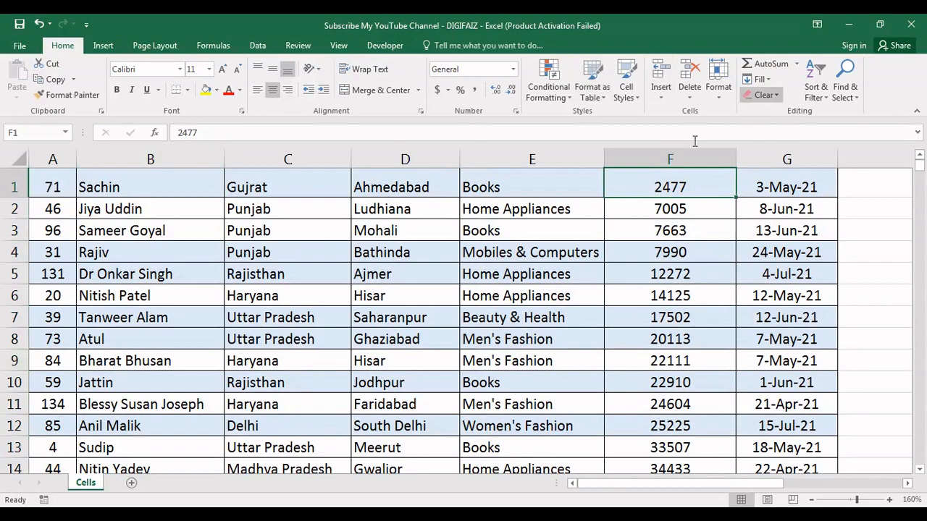
{"action": "key", "text": "ctrl+shift+Down"}
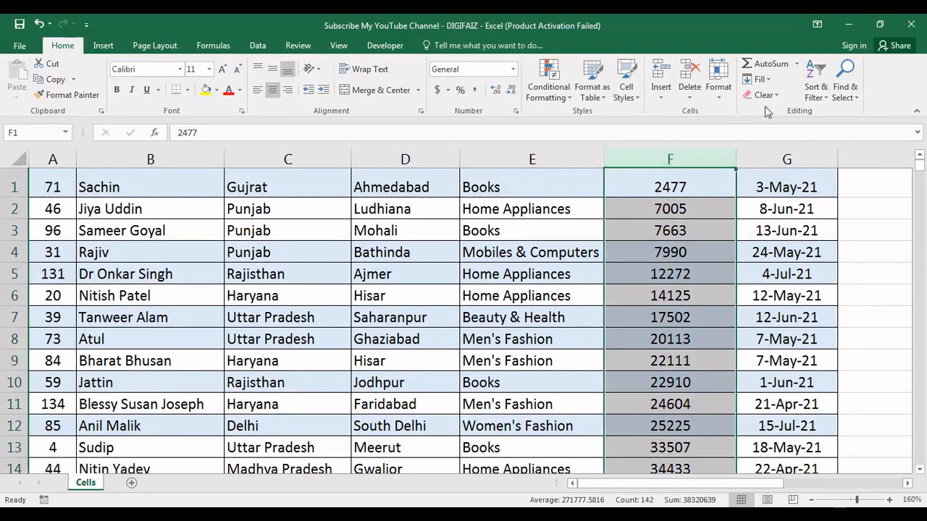
{"action": "left_click", "coordinate": [816, 83]}
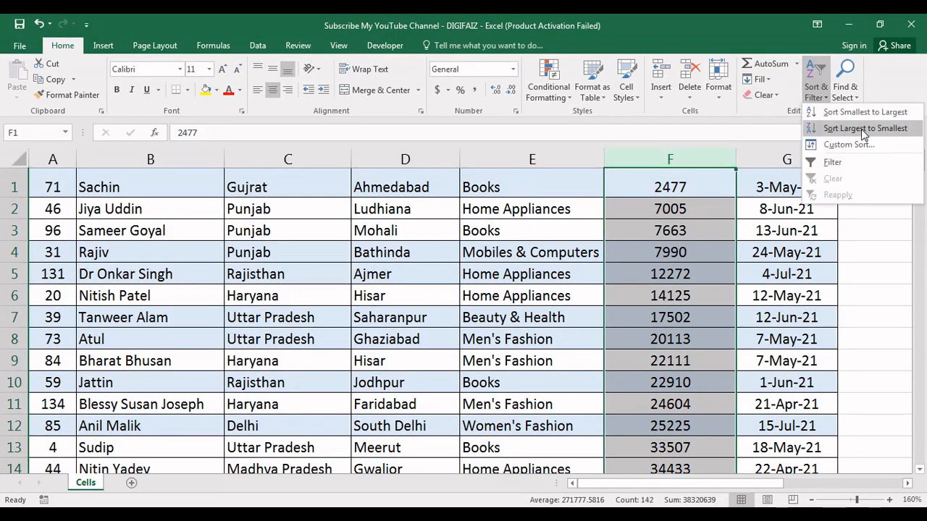
{"action": "left_click", "coordinate": [861, 129]}
{"action": "left_click", "coordinate": [358, 345]}
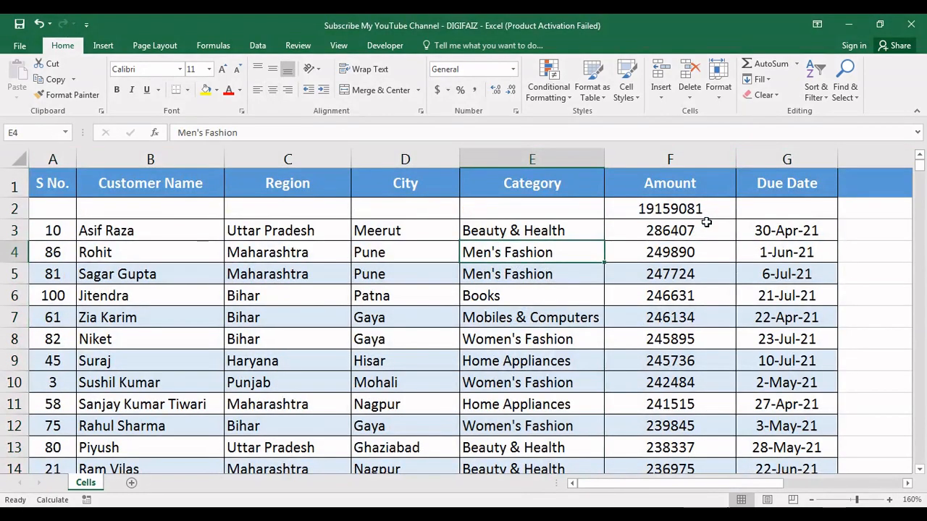
Apply a custom sort to the table by Column A, on Values, in Smallest to Largest order
{"action": "left_click", "coordinate": [669, 209]}
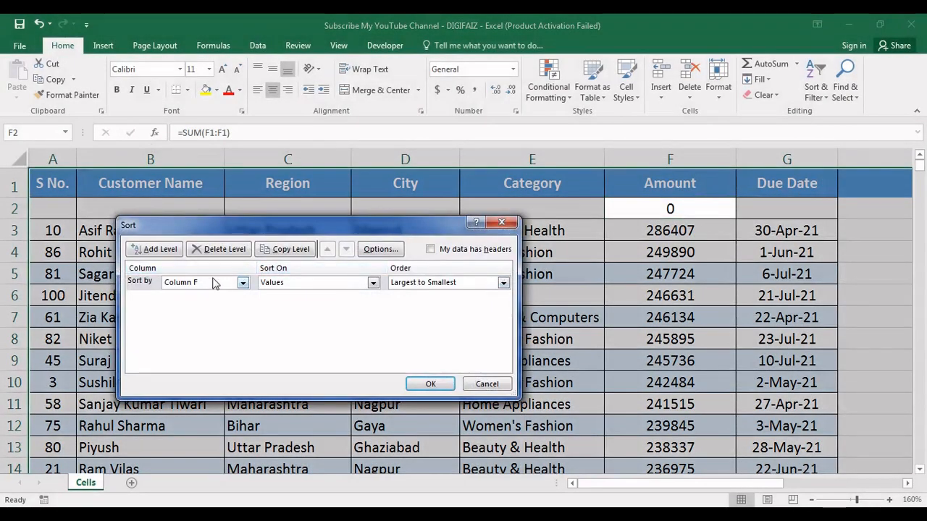
{"action": "left_click", "coordinate": [212, 287]}
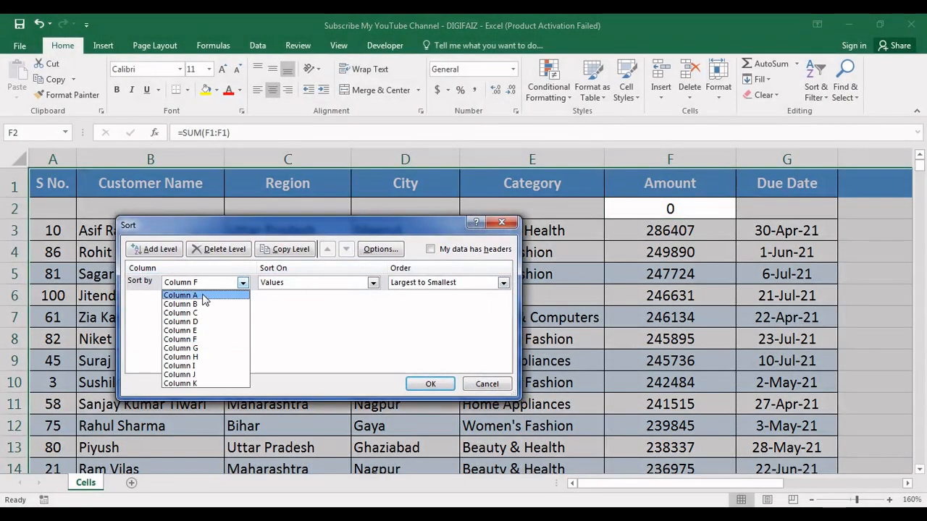
{"action": "left_click", "coordinate": [203, 299]}
{"action": "left_click", "coordinate": [310, 281]}
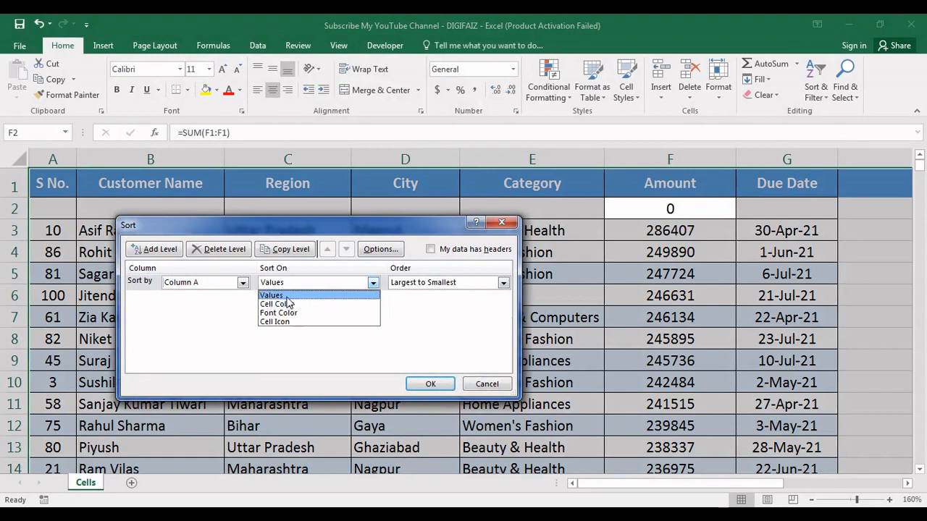
{"action": "left_click", "coordinate": [286, 296]}
{"action": "left_click", "coordinate": [422, 286]}
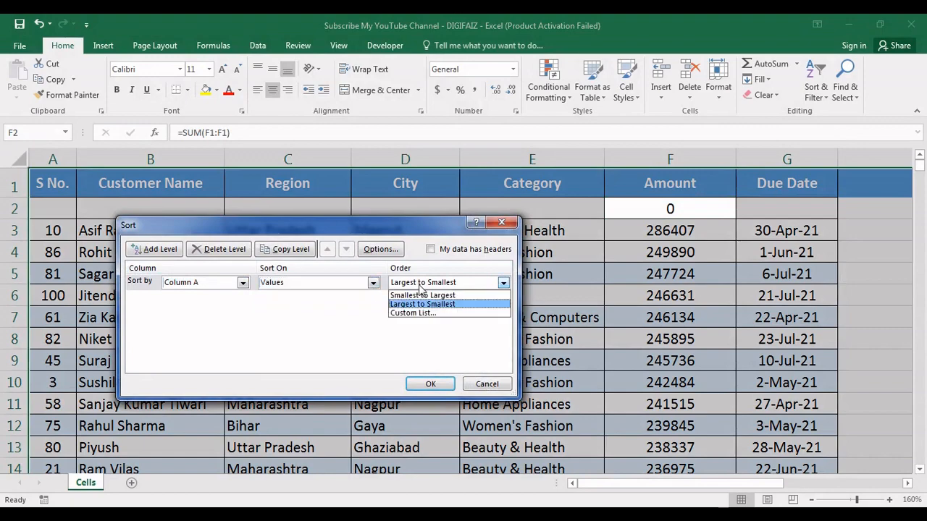
{"action": "left_click", "coordinate": [422, 296]}
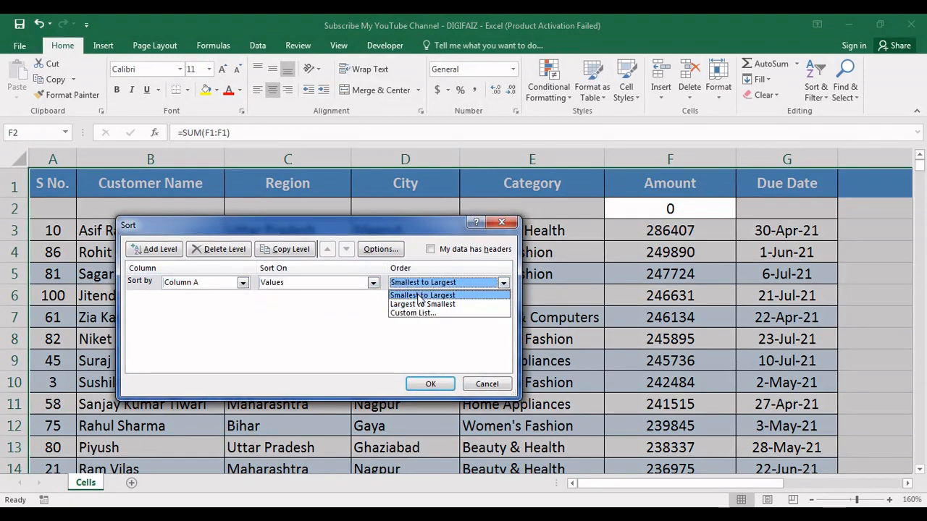
{"action": "left_click", "coordinate": [432, 385]}
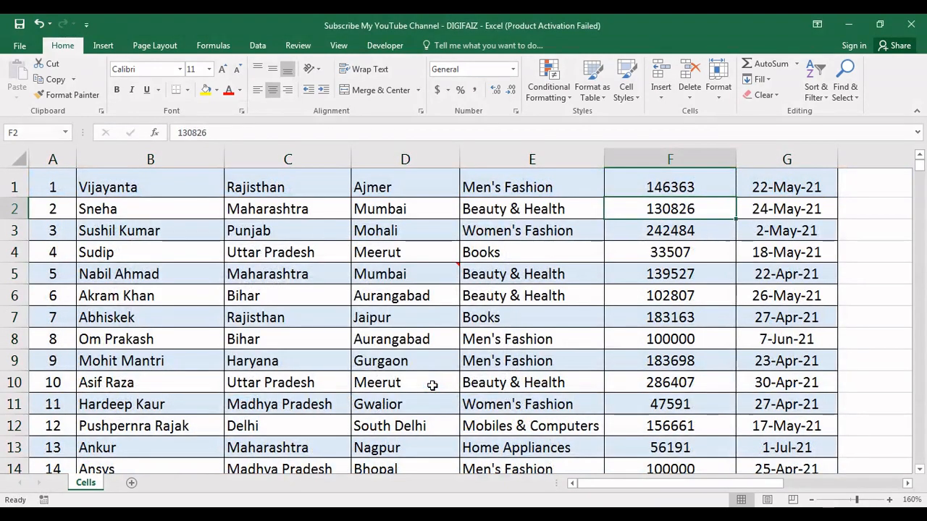
{"action": "left_click", "coordinate": [816, 102]}
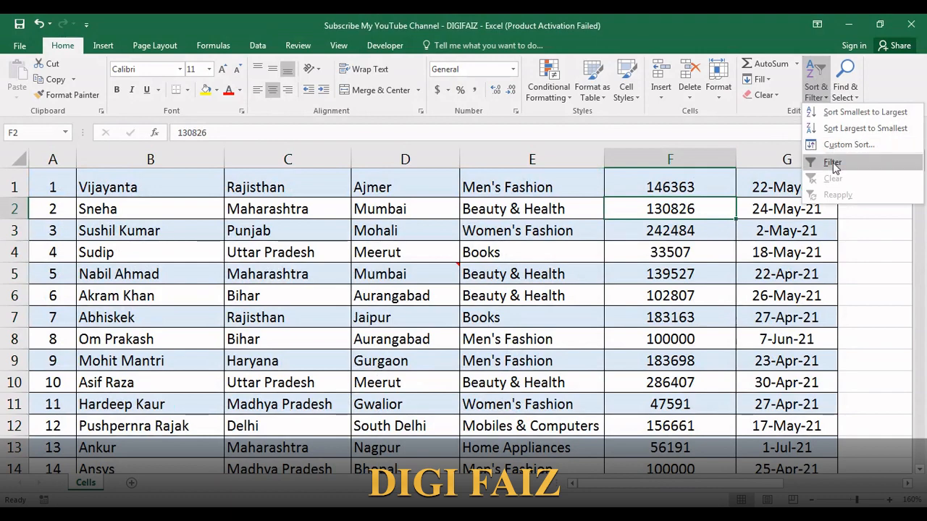
{"action": "left_click", "coordinate": [575, 256]}
{"action": "key", "text": "Up"}
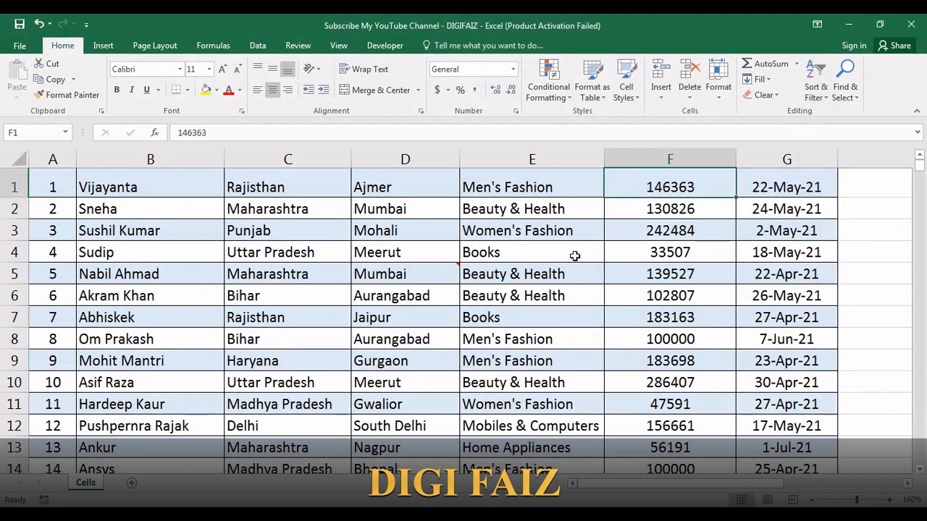
Undo the earlier sorting and row changes to restore the table with its header row and serial-number order
{"action": "key", "text": "ctrl+z"}
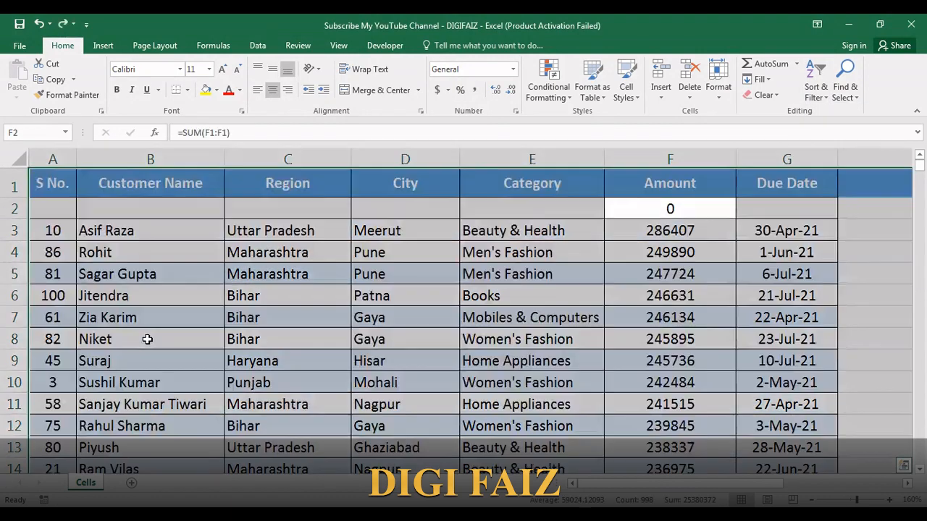
{"action": "left_click", "coordinate": [250, 226]}
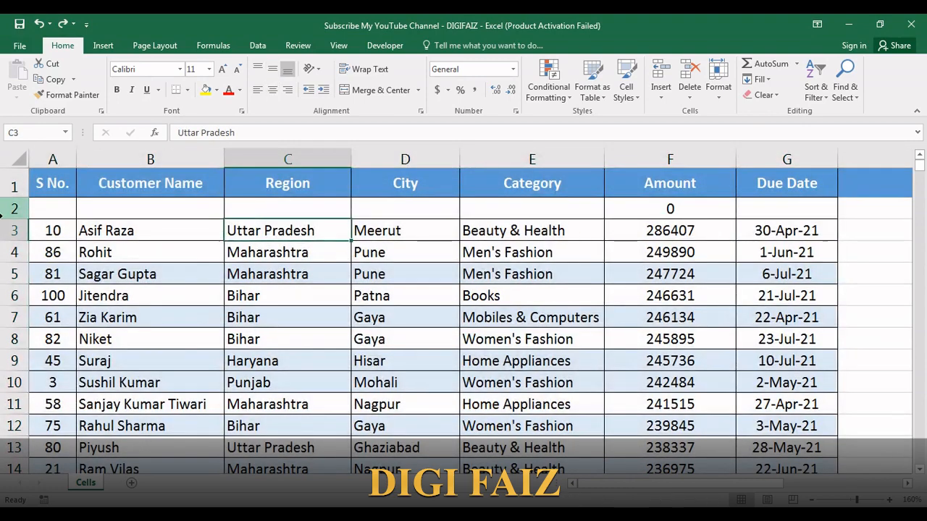
{"action": "left_click", "coordinate": [14, 206]}
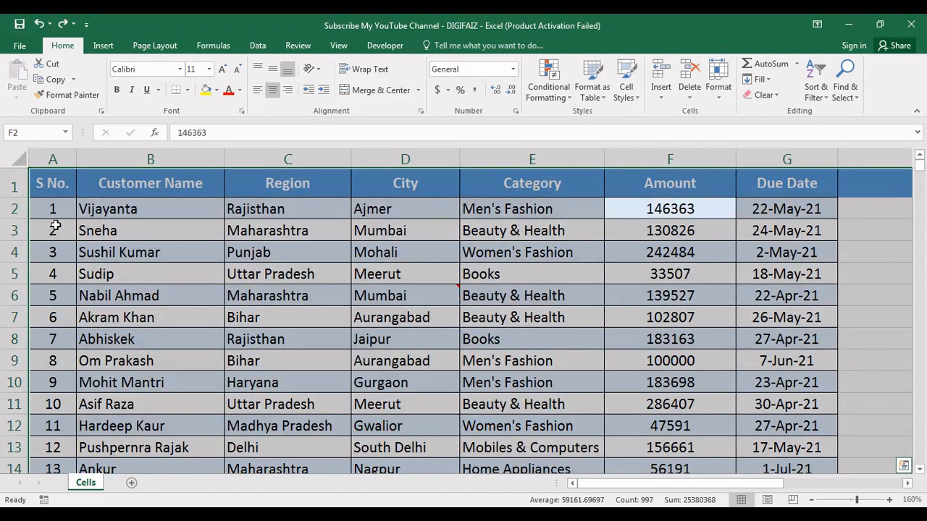
Turn on filters for the header row and filter the Category column to show only Books
{"action": "left_click", "coordinate": [10, 187]}
{"action": "key", "text": "ctrl+shift+l"}
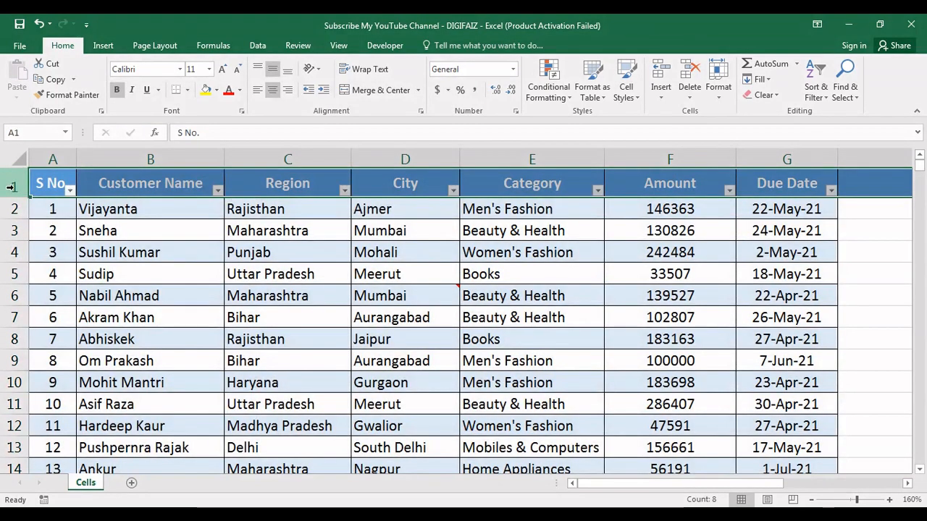
{"action": "left_click", "coordinate": [596, 190]}
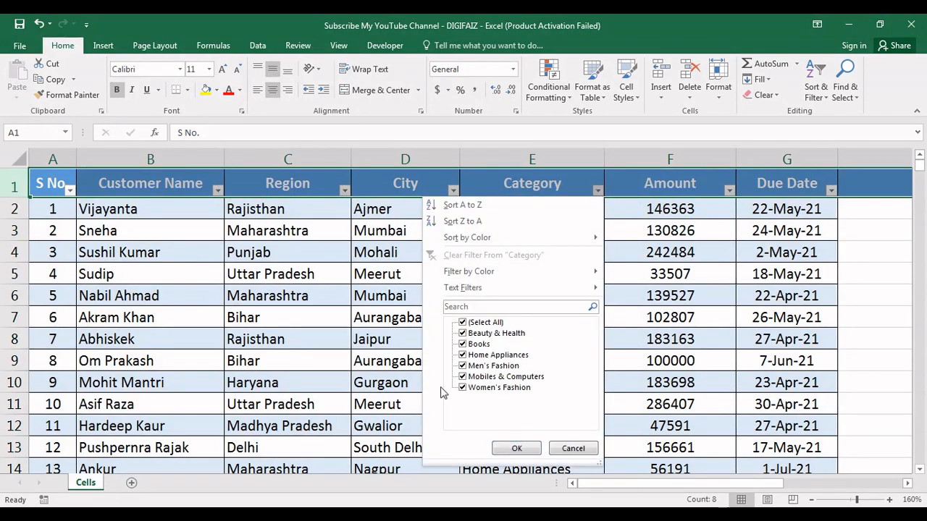
{"action": "left_click", "coordinate": [463, 345]}
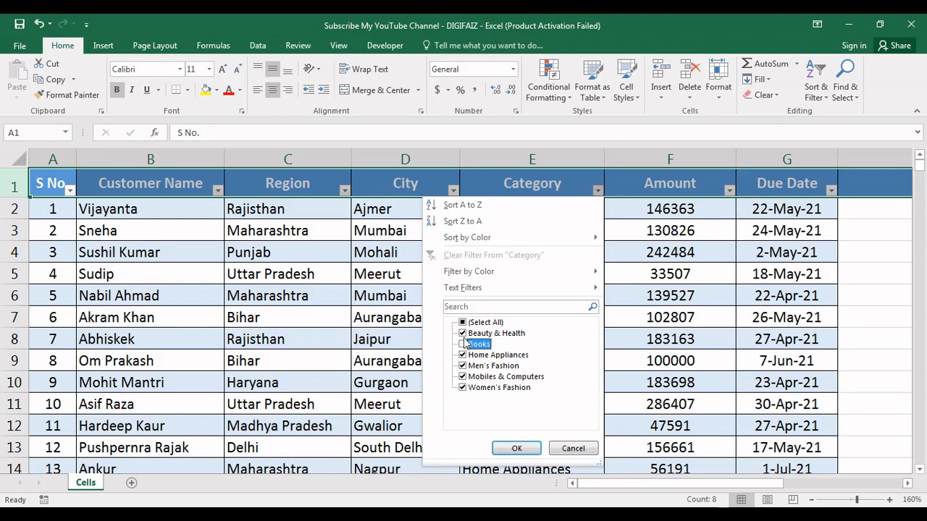
{"action": "left_click", "coordinate": [464, 335]}
{"action": "left_click", "coordinate": [462, 323]}
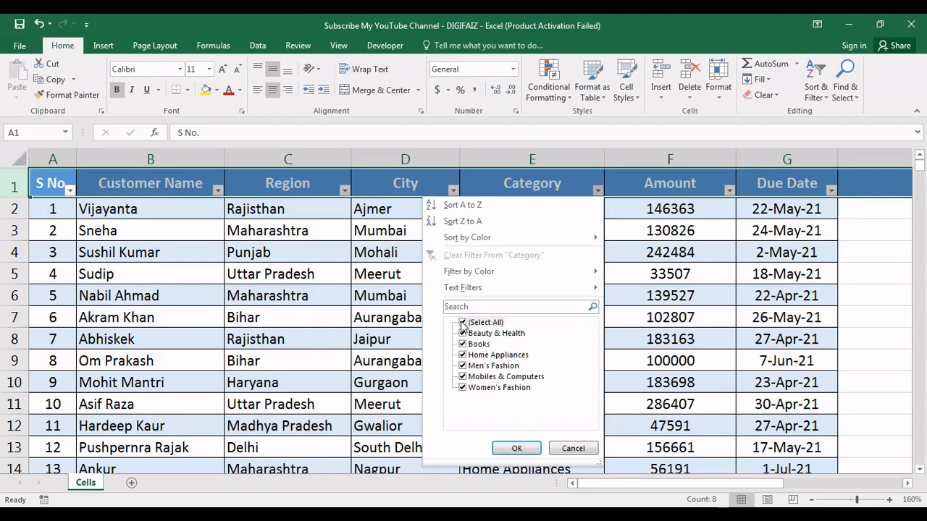
{"action": "left_click", "coordinate": [461, 323]}
{"action": "left_click", "coordinate": [462, 345]}
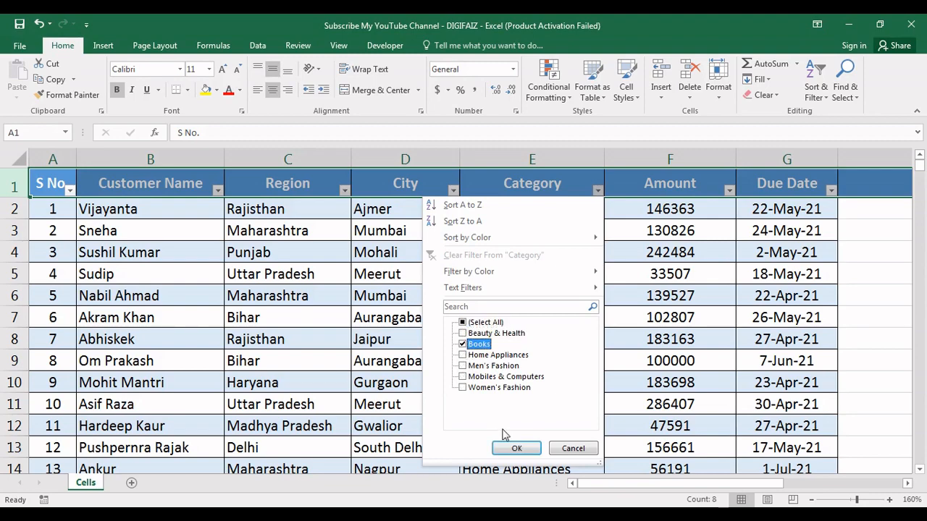
{"action": "left_click", "coordinate": [514, 449]}
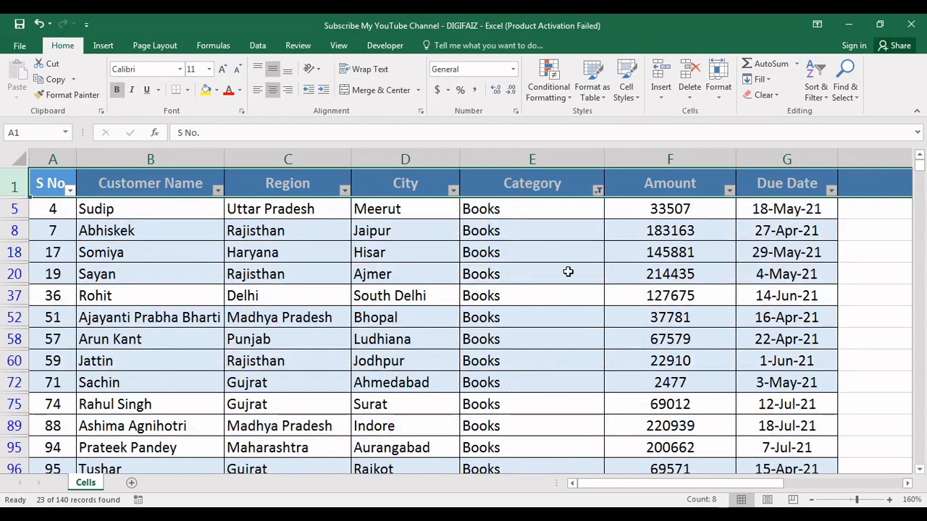
Check the Category column's filter options, then undo the Books filter and remove the header filters
{"action": "left_click", "coordinate": [598, 189]}
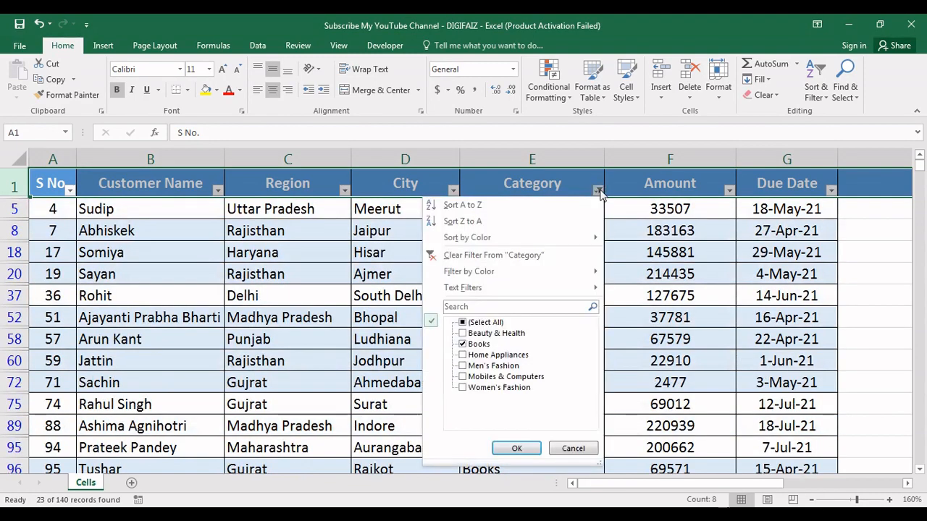
{"action": "left_click", "coordinate": [649, 231]}
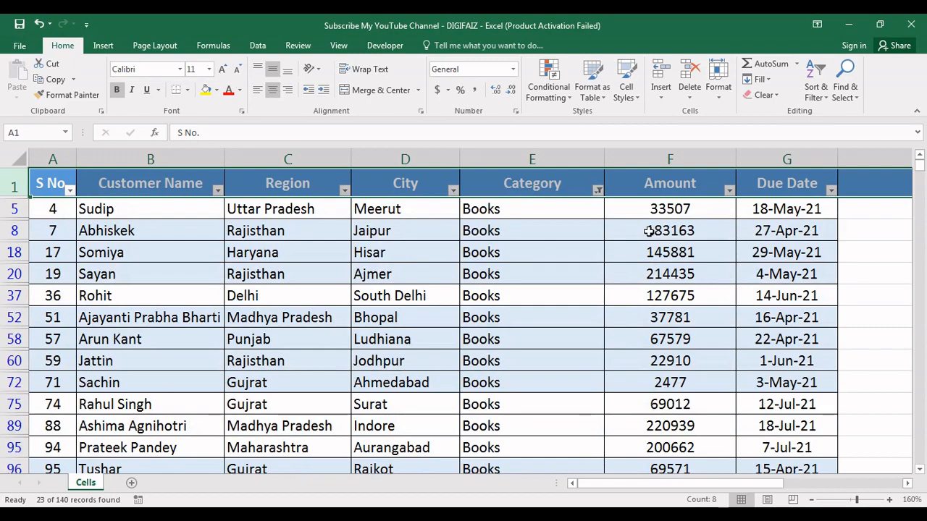
{"action": "key", "text": "ctrl+z"}
{"action": "key", "text": "ctrl+z"}
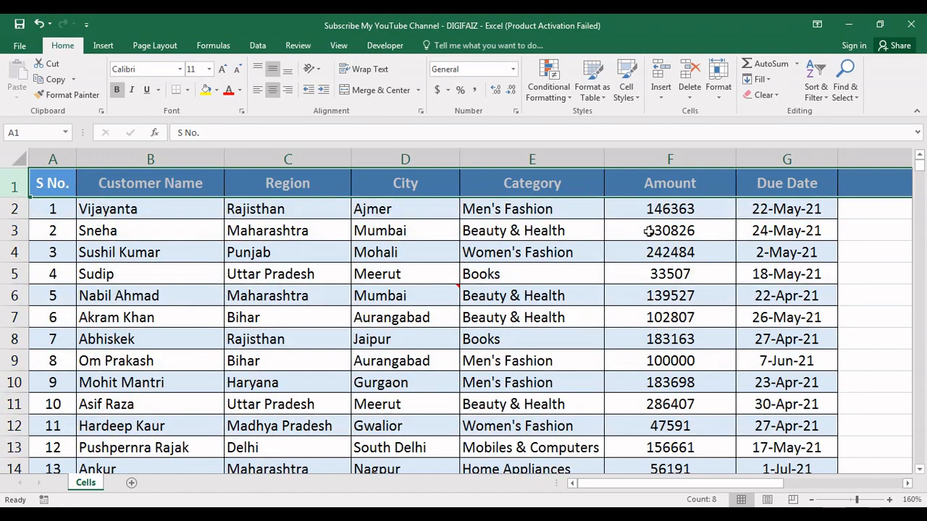
Turn the header row filters on with the Filter command and switch them off again
{"action": "left_click", "coordinate": [818, 93]}
{"action": "left_click", "coordinate": [831, 163]}
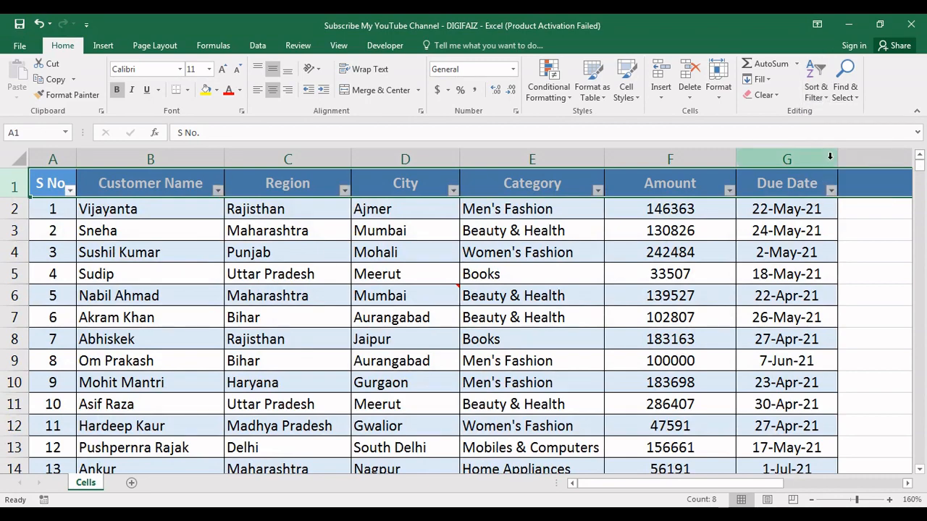
{"action": "left_click", "coordinate": [817, 90]}
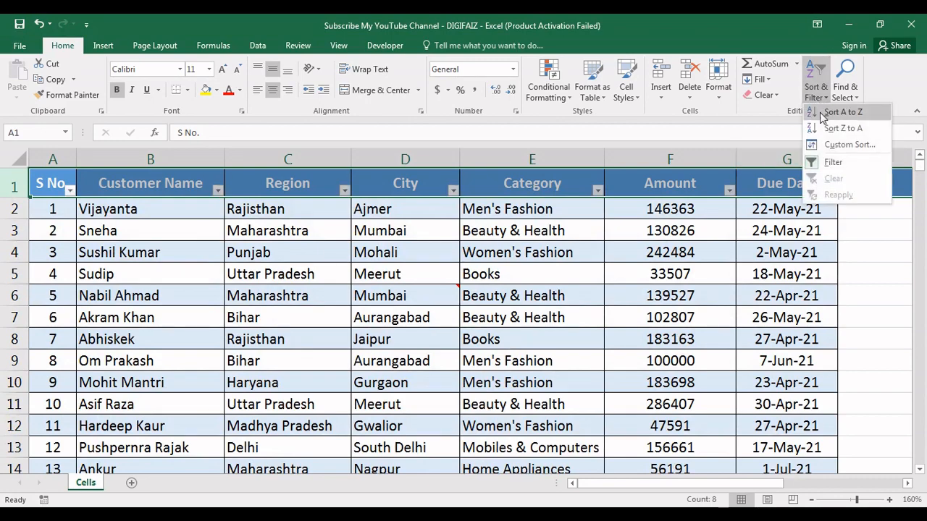
{"action": "left_click", "coordinate": [830, 168]}
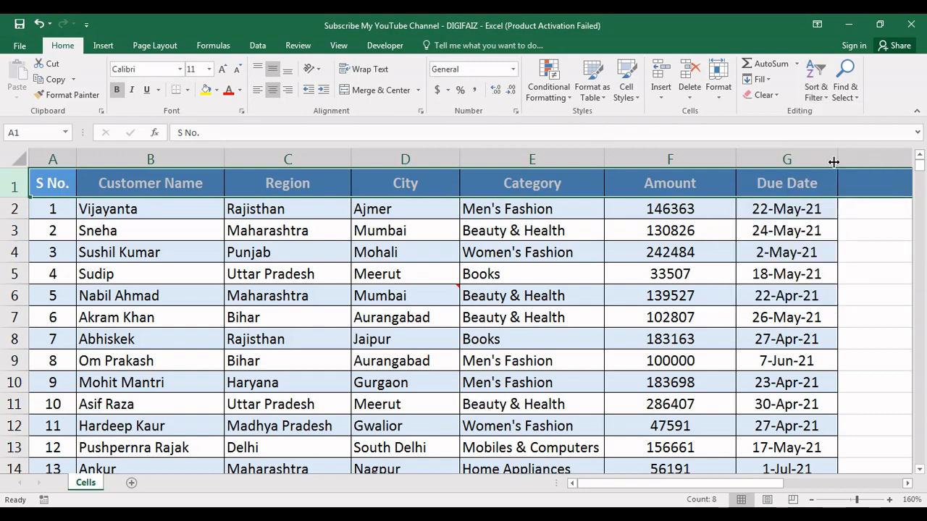
Examine the Find and Replace options in the Find and Replace dialog, then close it without searching
{"action": "left_click", "coordinate": [850, 100]}
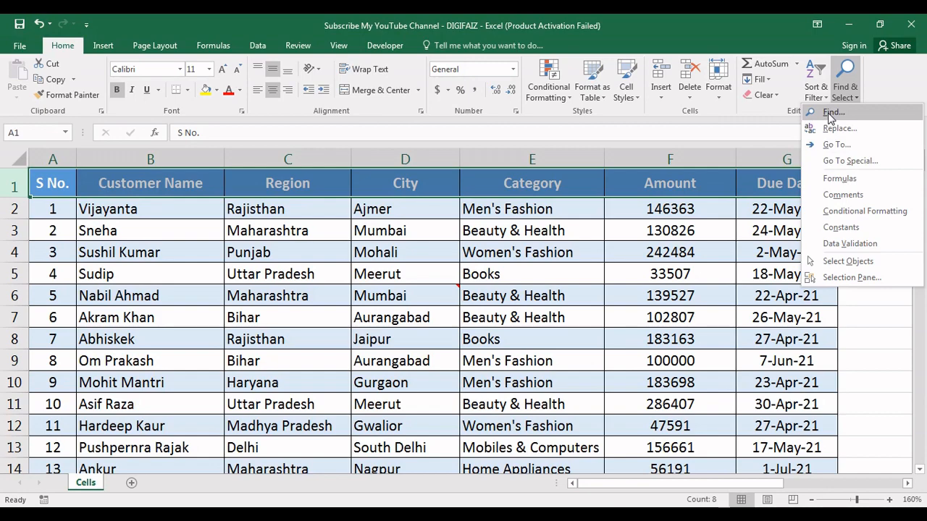
{"action": "left_click", "coordinate": [831, 114]}
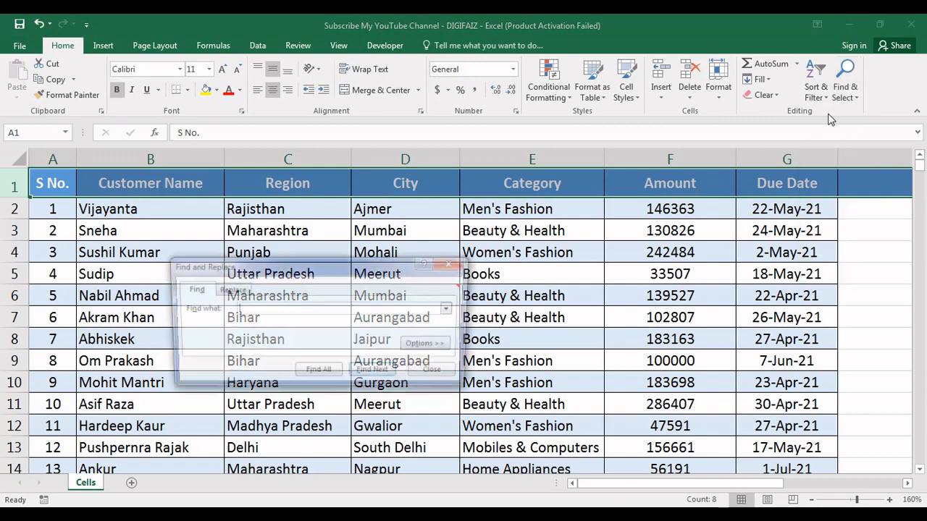
{"action": "left_click", "coordinate": [230, 291]}
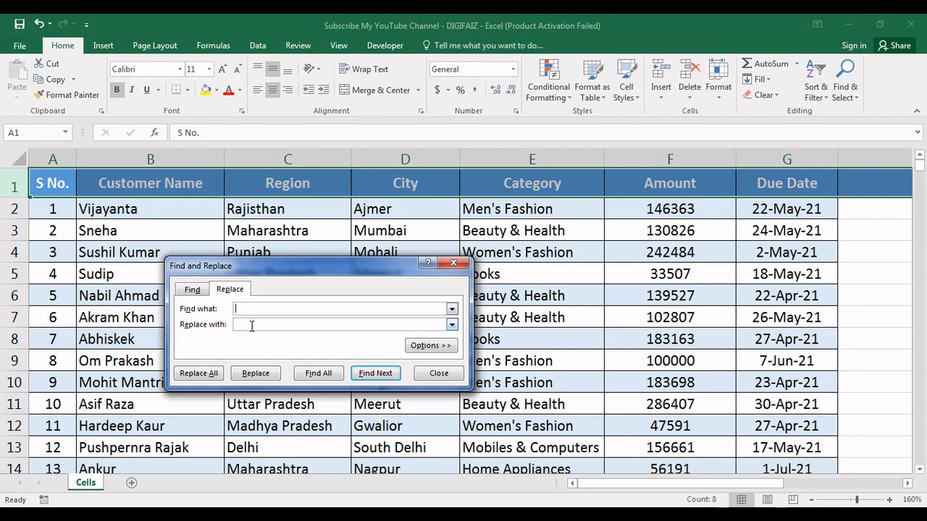
{"action": "left_click", "coordinate": [453, 262]}
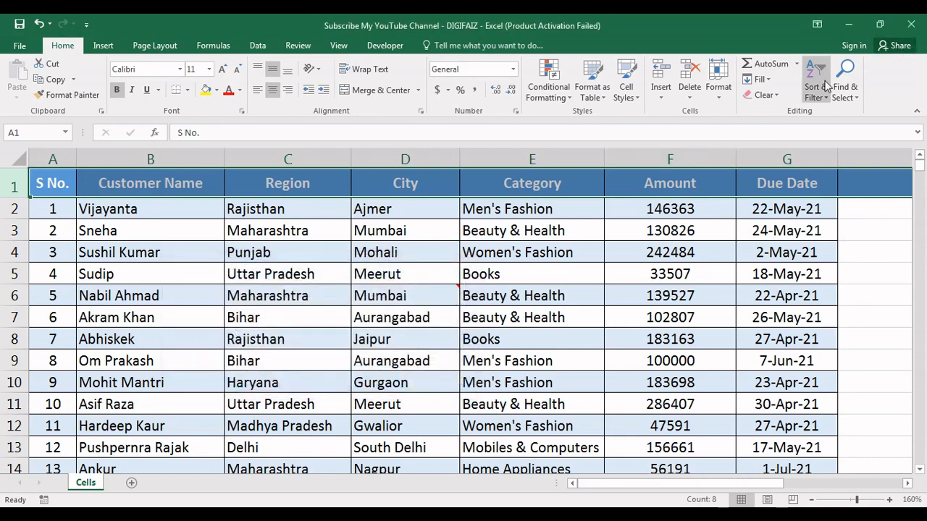
Look at the Go To dialog and close it without entering a reference
{"action": "left_click", "coordinate": [852, 100]}
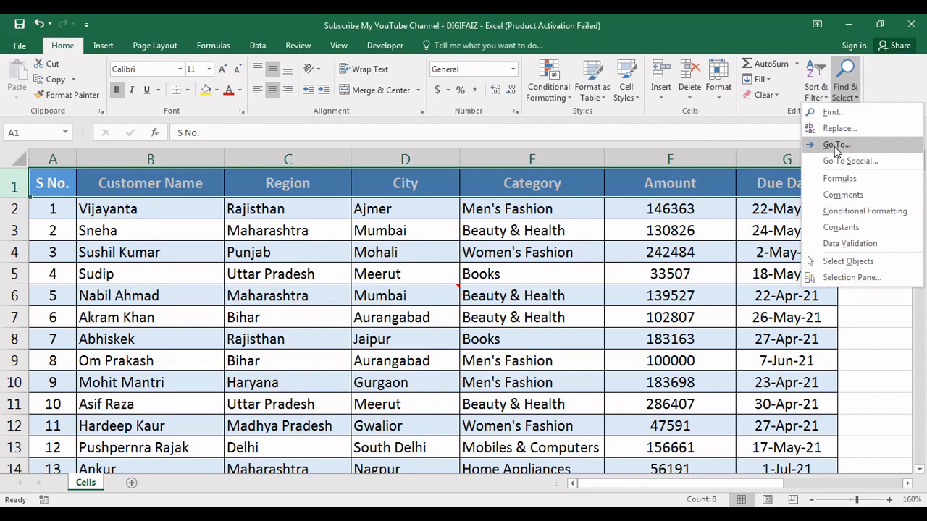
{"action": "left_click", "coordinate": [836, 145]}
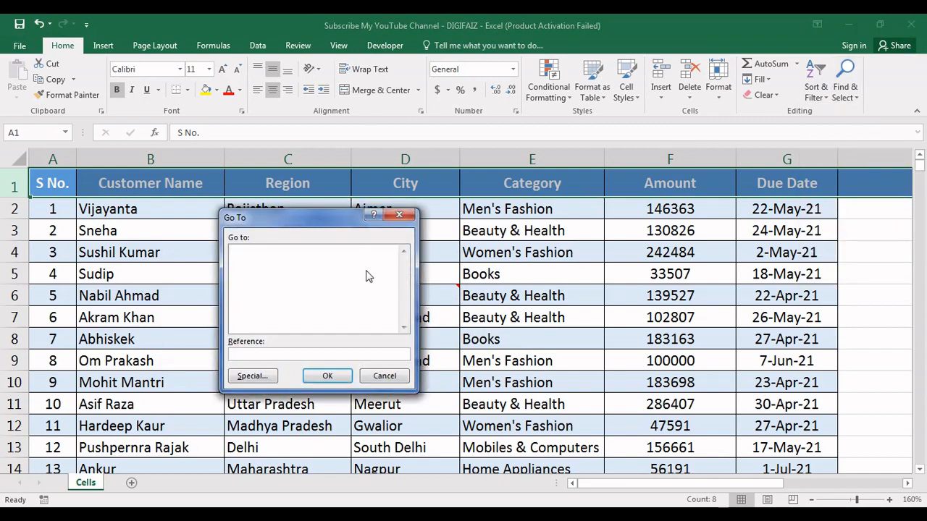
{"action": "left_click", "coordinate": [400, 216]}
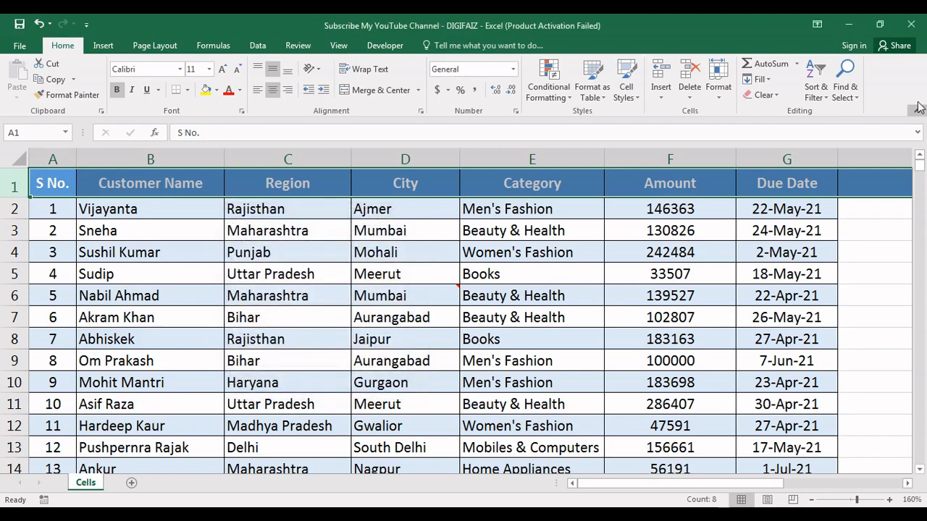
Search the sheet for cells containing formulas with Go To Special
{"action": "left_click", "coordinate": [854, 101]}
{"action": "left_click", "coordinate": [844, 160]}
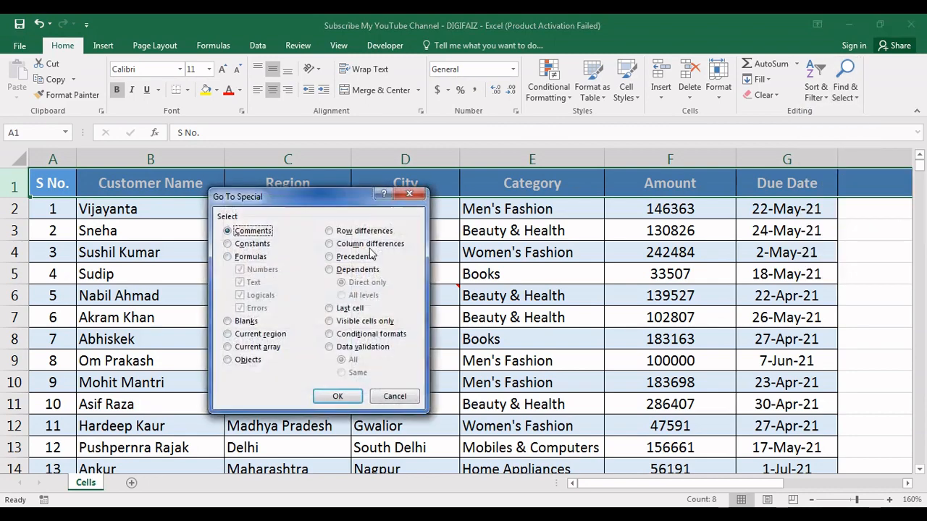
{"action": "left_click", "coordinate": [248, 257]}
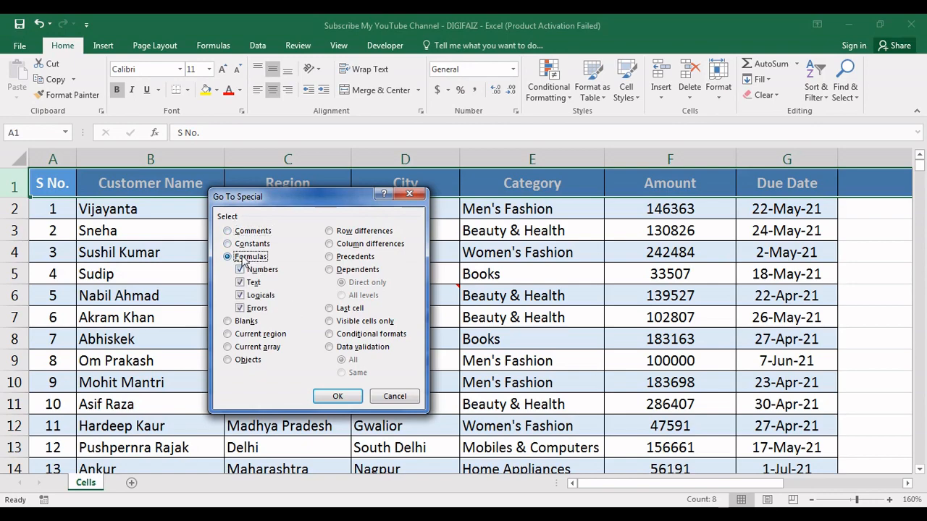
{"action": "left_click", "coordinate": [336, 396]}
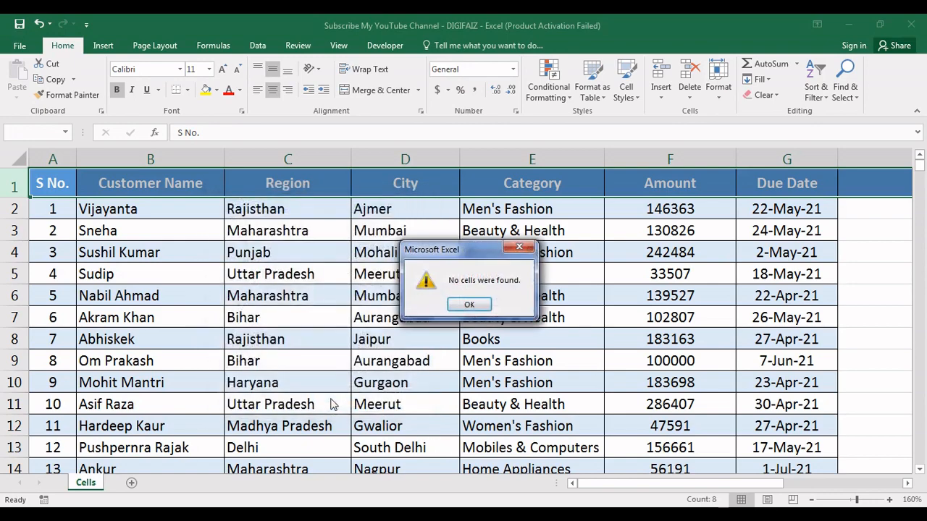
{"action": "left_click", "coordinate": [469, 305]}
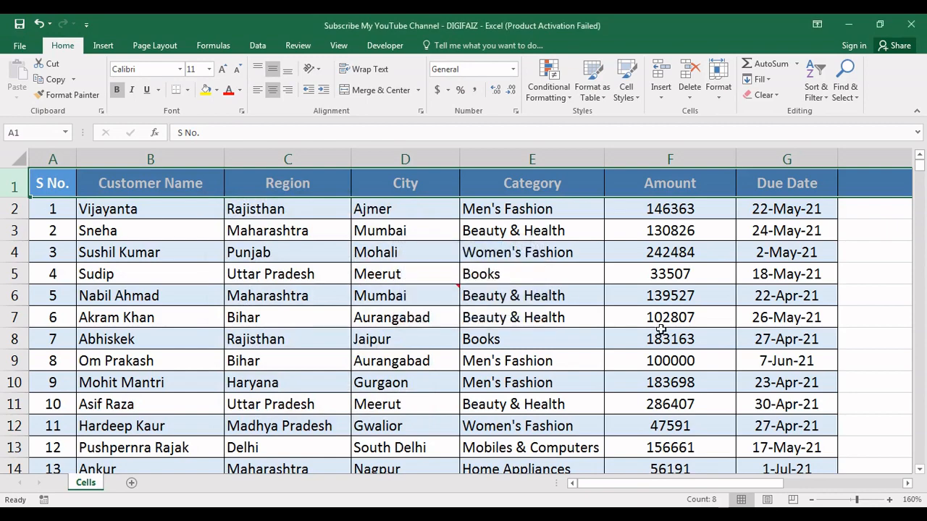
Total the Amount column in cell F142 with AutoSum and centre the total horizontally
{"action": "left_click", "coordinate": [648, 324]}
{"action": "key", "text": "Down"}
{"action": "key", "text": "Down"}
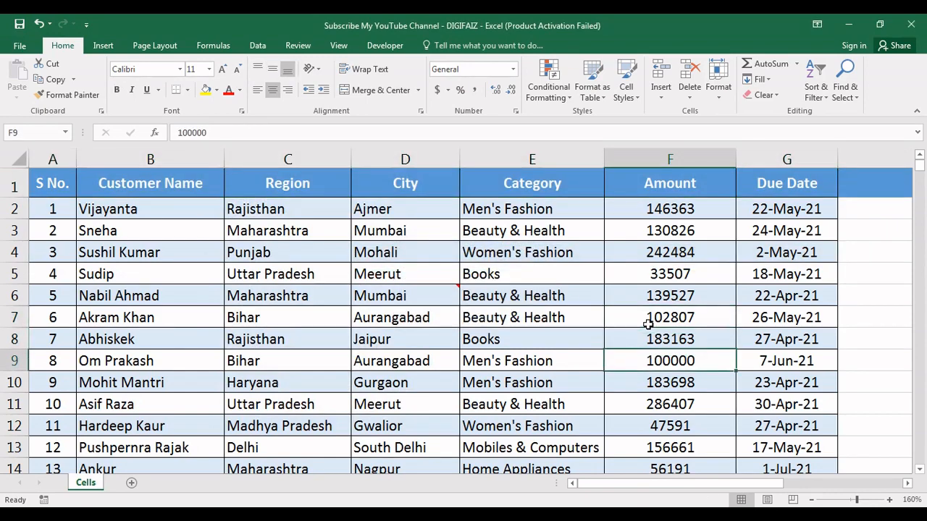
{"action": "left_click", "coordinate": [682, 209]}
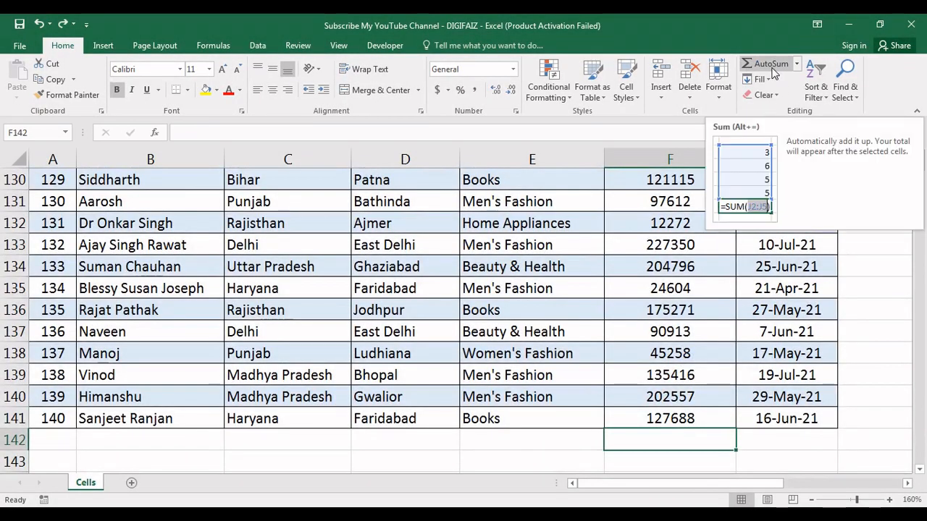
{"action": "left_click", "coordinate": [772, 69]}
{"action": "key", "text": "Return"}
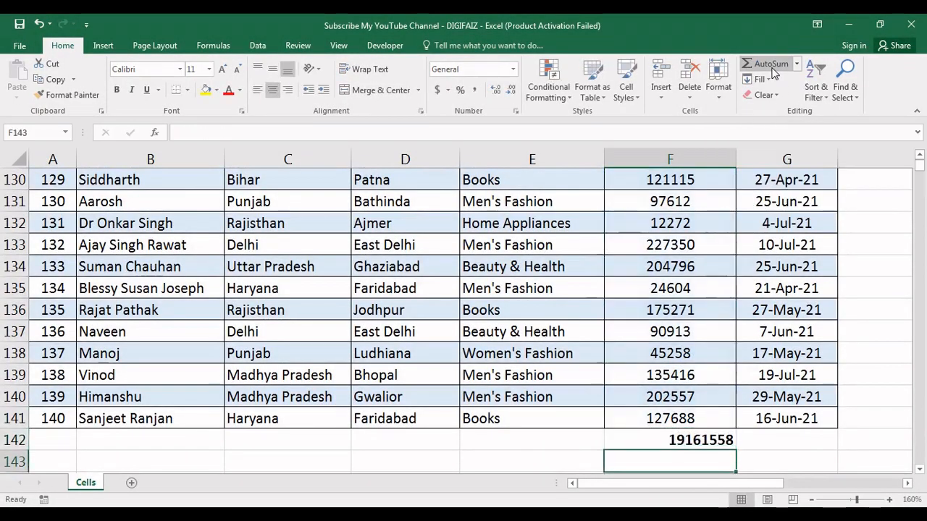
{"action": "left_click", "coordinate": [670, 441]}
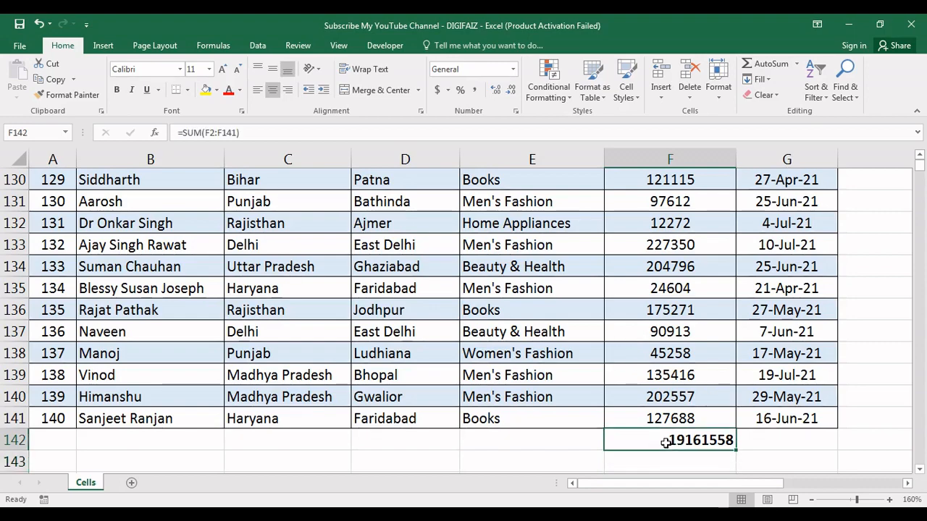
{"action": "left_click", "coordinate": [274, 90]}
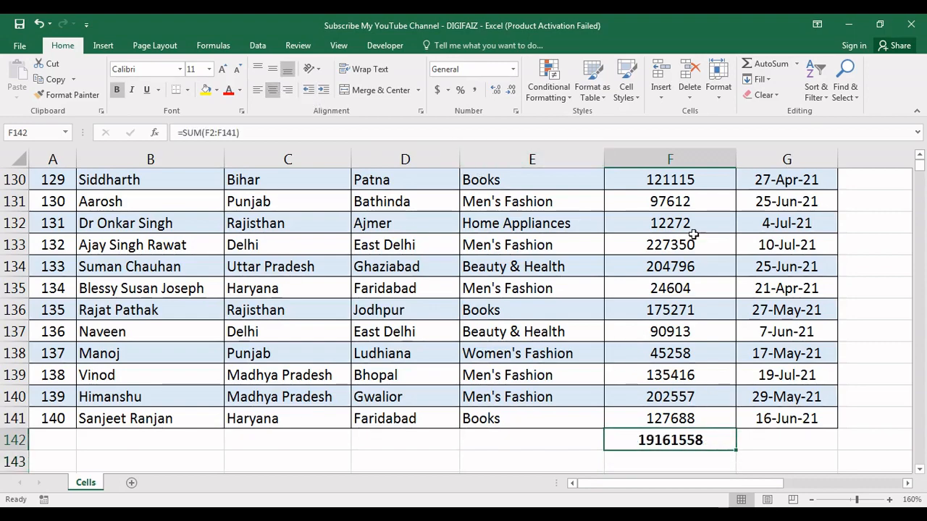
Find all formula cells on the sheet with Go To Special, starting from a single empty cell beside the table
{"action": "left_click", "coordinate": [631, 242]}
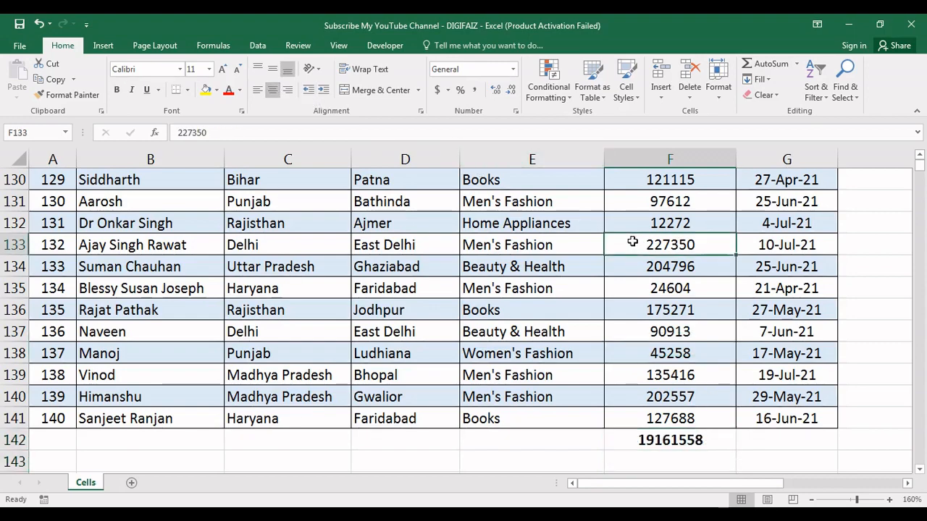
{"action": "left_click", "coordinate": [883, 223]}
{"action": "left_click", "coordinate": [842, 100]}
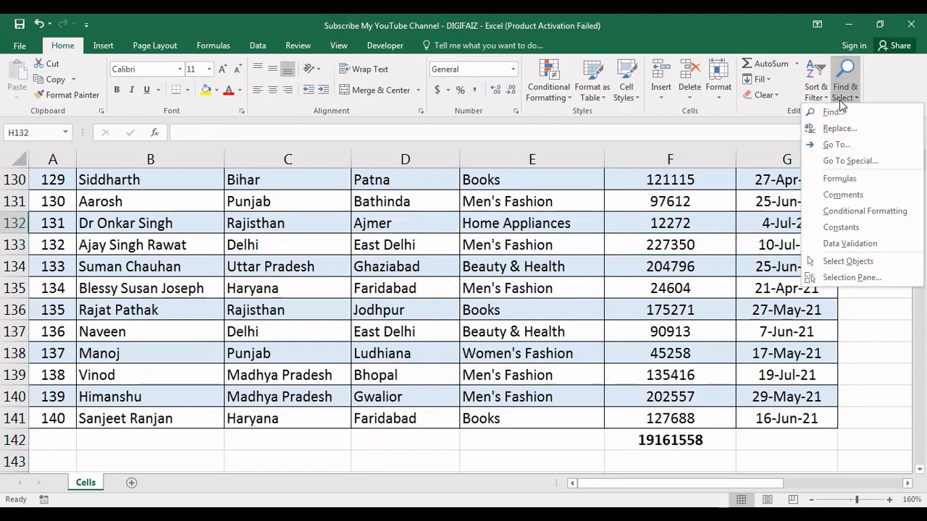
{"action": "left_click", "coordinate": [847, 161]}
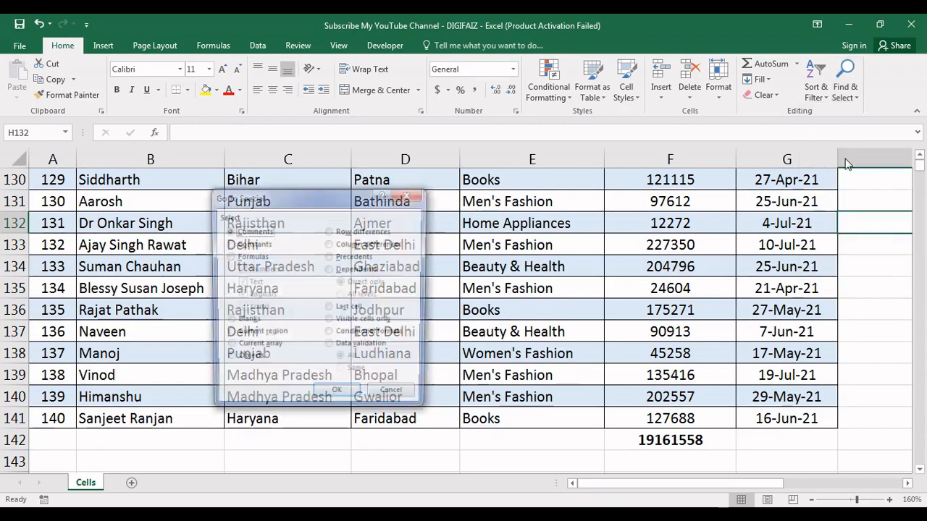
{"action": "left_click", "coordinate": [244, 257]}
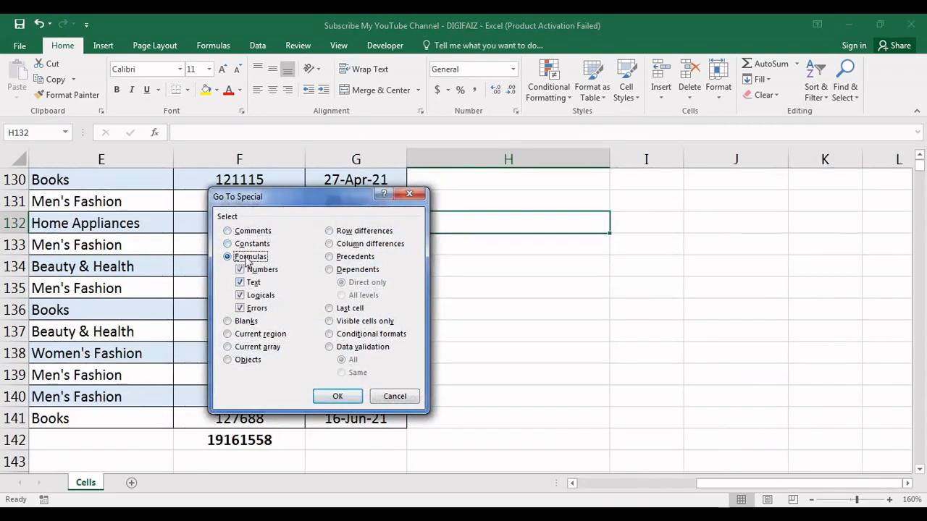
{"action": "left_click", "coordinate": [333, 395]}
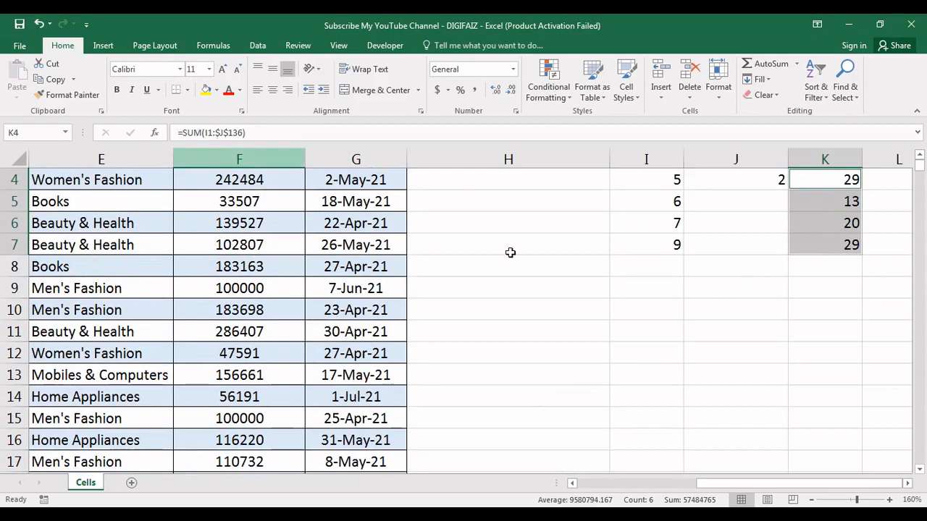
{"action": "left_click", "coordinate": [454, 417]}
{"action": "key", "text": "Left"}
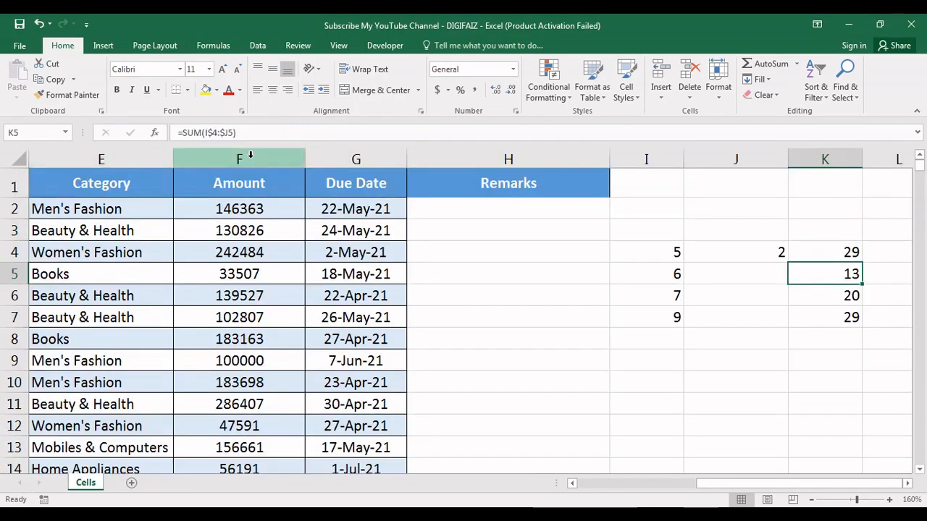
Find the formula cells within the whole Amount column only, using Go To Special
{"action": "left_click", "coordinate": [249, 157]}
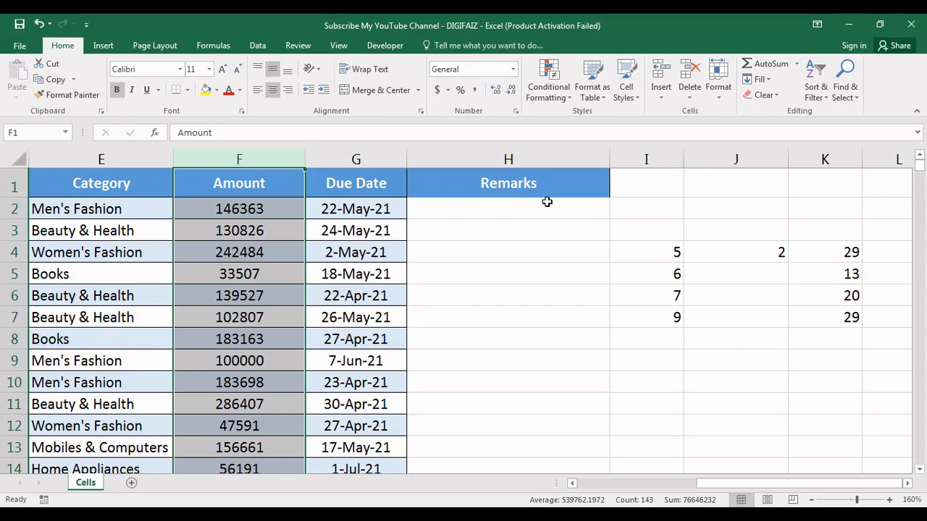
{"action": "left_click", "coordinate": [845, 79]}
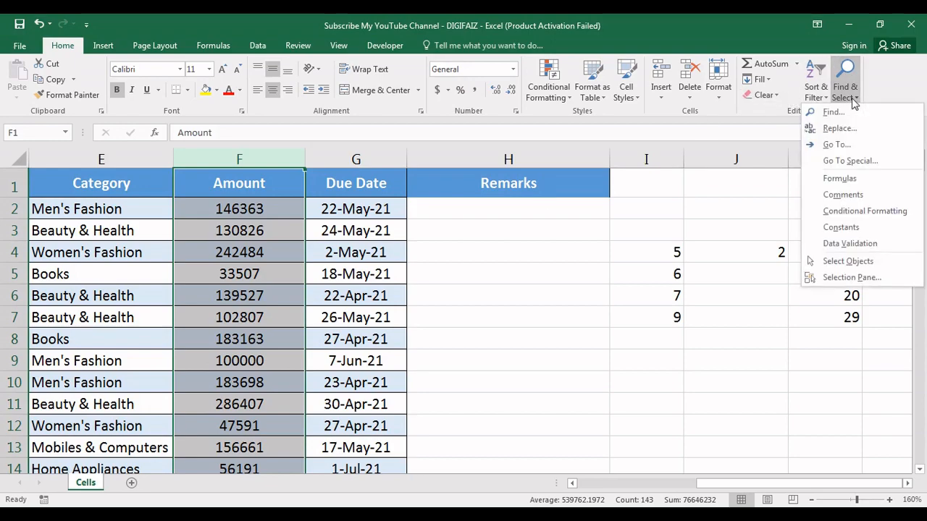
{"action": "left_click", "coordinate": [847, 167]}
{"action": "left_click", "coordinate": [227, 256]}
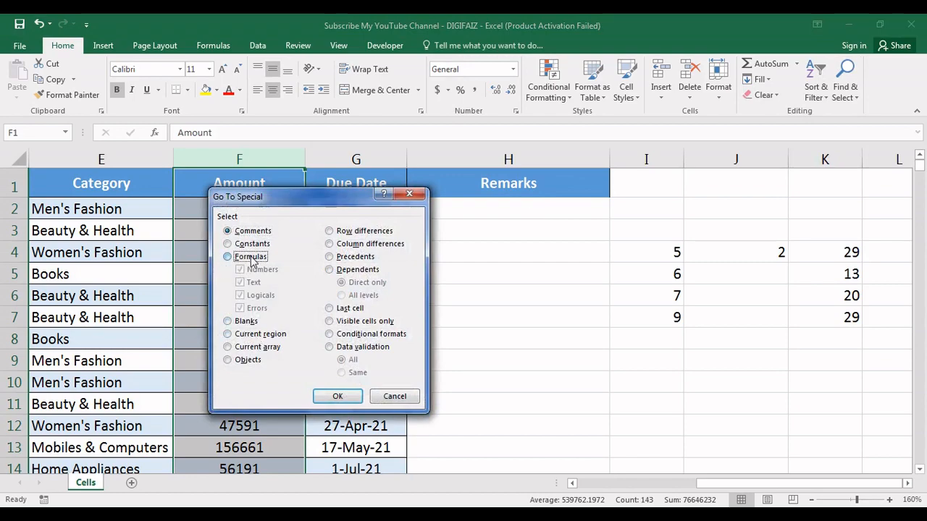
{"action": "left_click", "coordinate": [337, 396]}
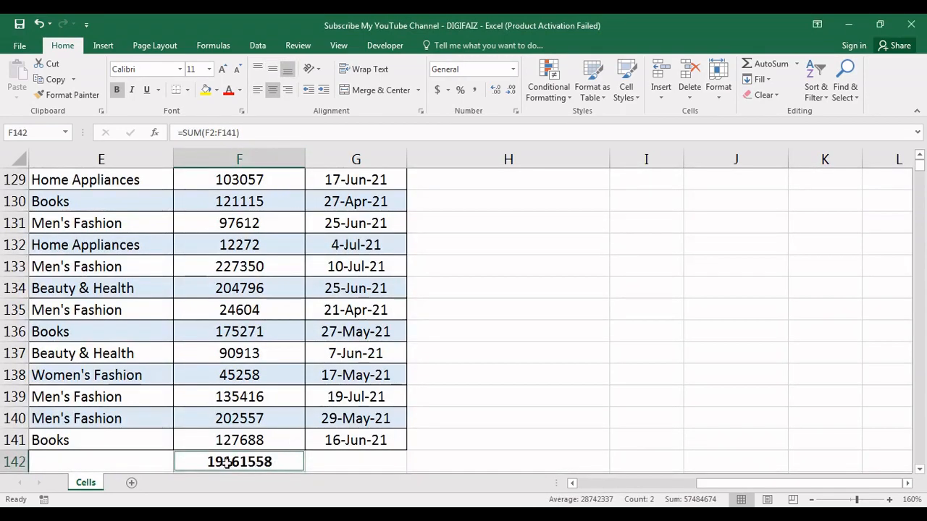
{"action": "left_click", "coordinate": [243, 463]}
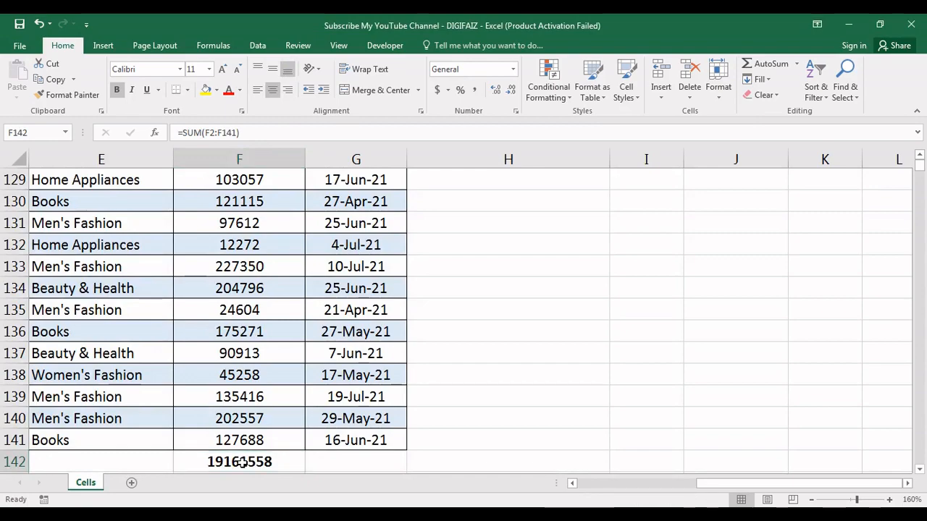
Search the sheet for formula cells and for comments with the direct Formulas and Comments commands of Find & Select
{"action": "left_click", "coordinate": [848, 98]}
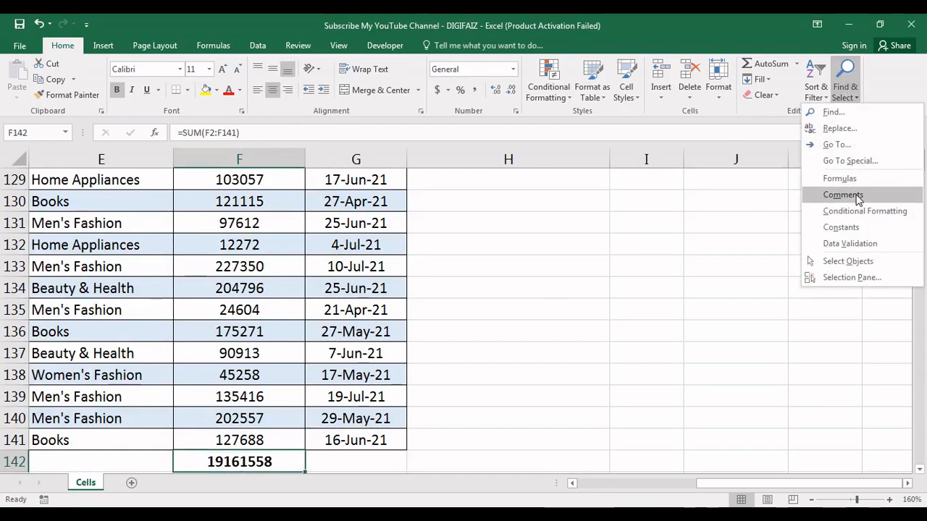
{"action": "left_click", "coordinate": [840, 179]}
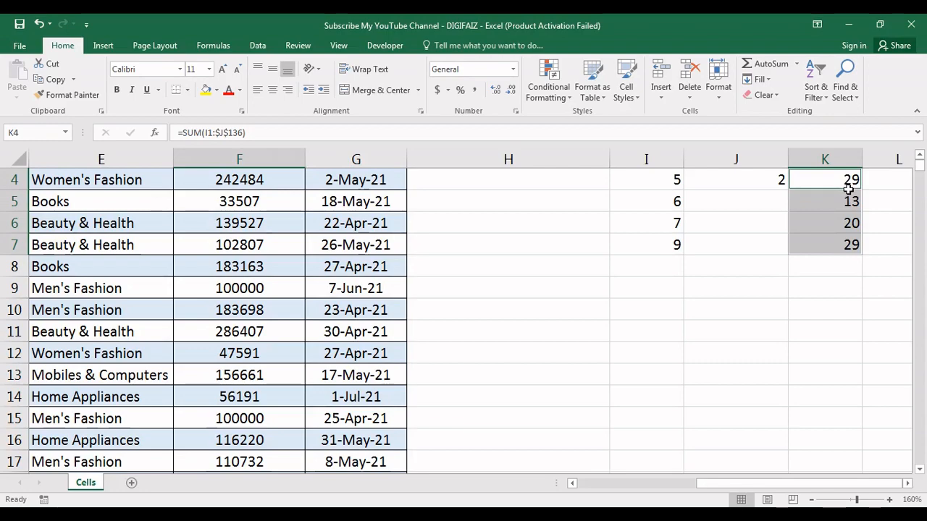
{"action": "left_click", "coordinate": [844, 93]}
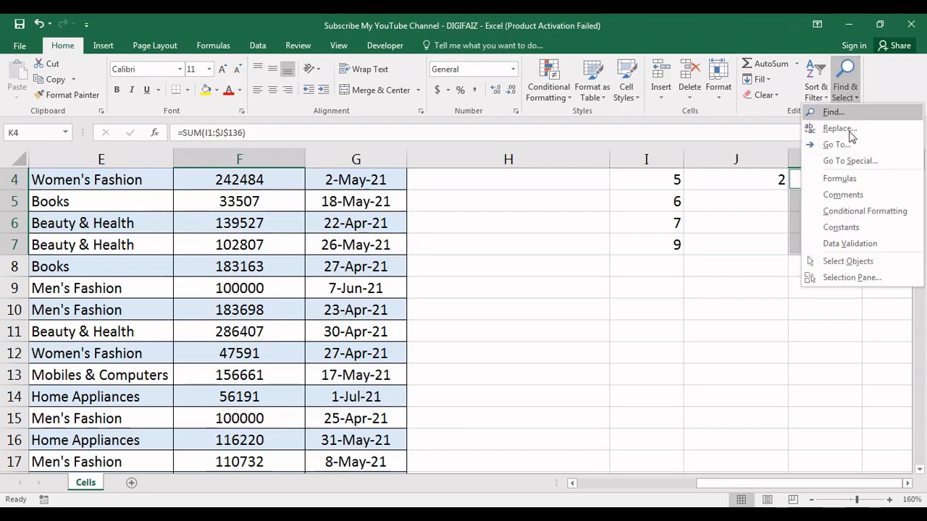
{"action": "left_click", "coordinate": [842, 195]}
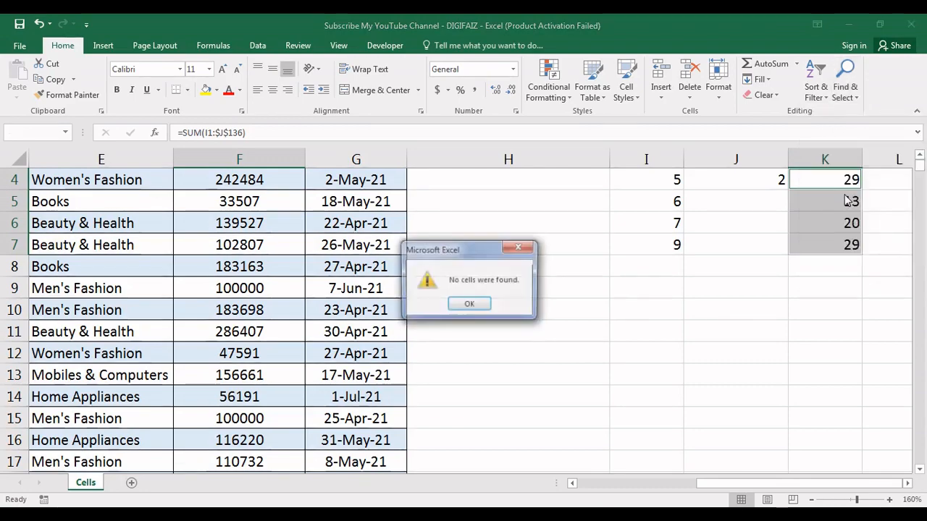
{"action": "left_click", "coordinate": [467, 303]}
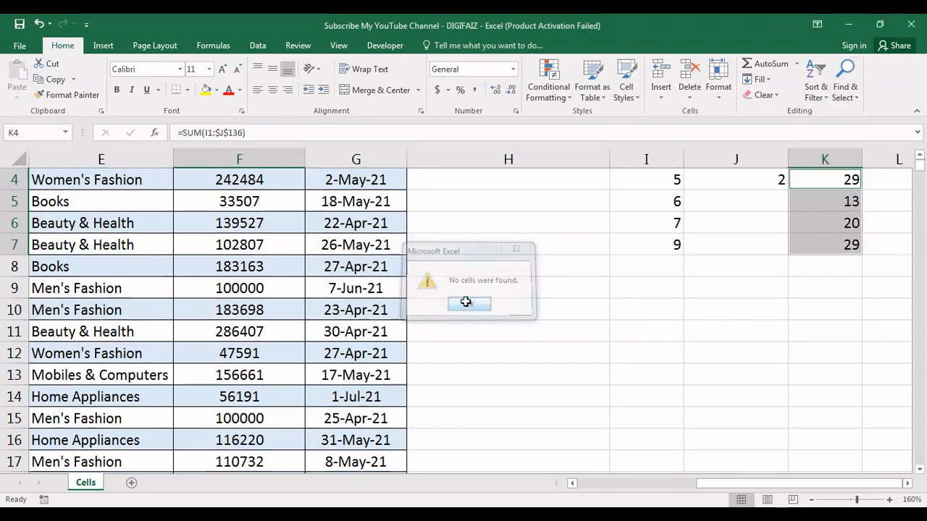
Review the Highlight Cells Rules under Conditional Formatting and the Data Validation entry of Find & Select without applying any
{"action": "left_click", "coordinate": [851, 97]}
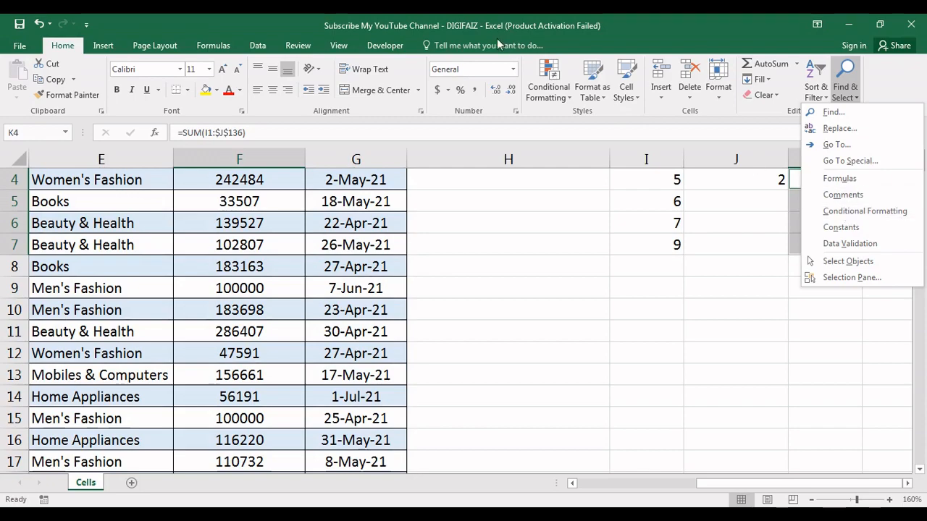
{"action": "left_click", "coordinate": [548, 93]}
{"action": "mouse_move", "coordinate": [573, 123]}
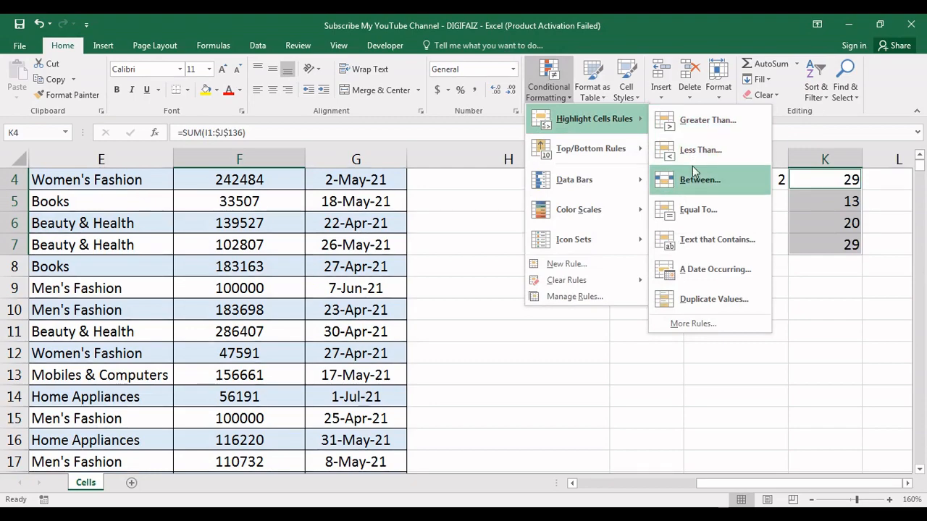
{"action": "left_click", "coordinate": [846, 103]}
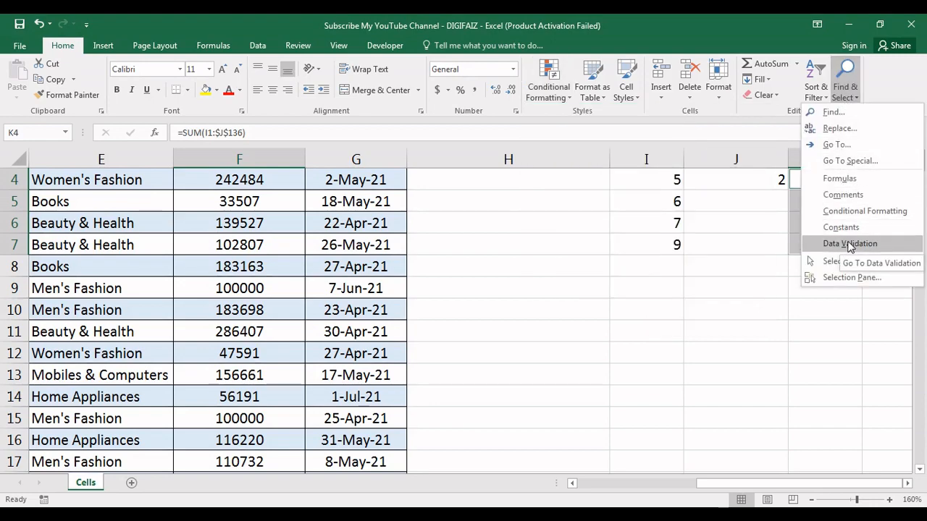
{"action": "left_click", "coordinate": [715, 202]}
Return to the sheet's first rows and inspect the contents of cells J4, I4 and K4
{"action": "key", "text": "Up"}
{"action": "key", "text": "Up"}
{"action": "key", "text": "Up"}
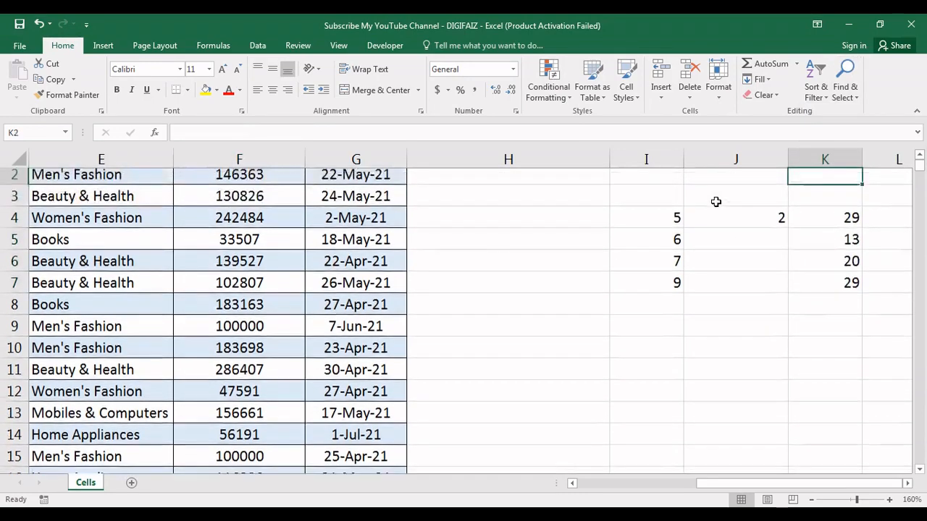
{"action": "left_click", "coordinate": [737, 249]}
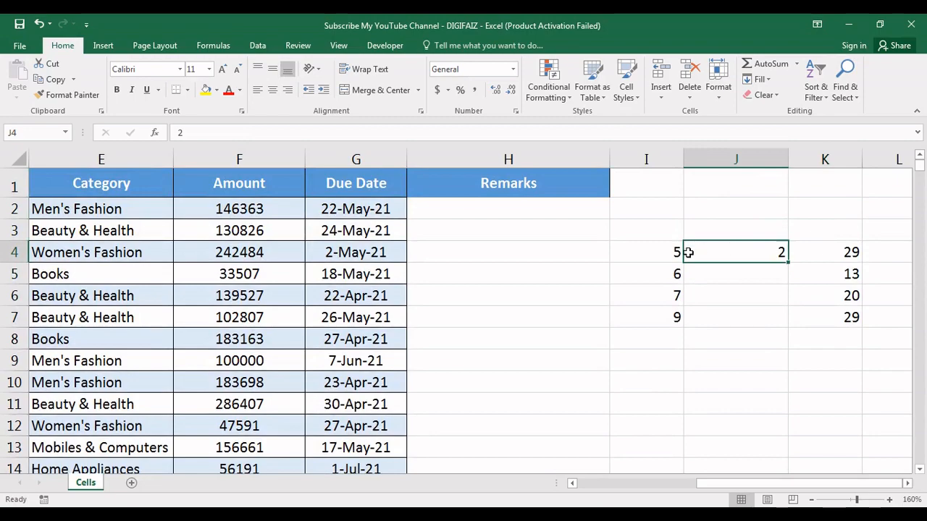
{"action": "left_click", "coordinate": [654, 253]}
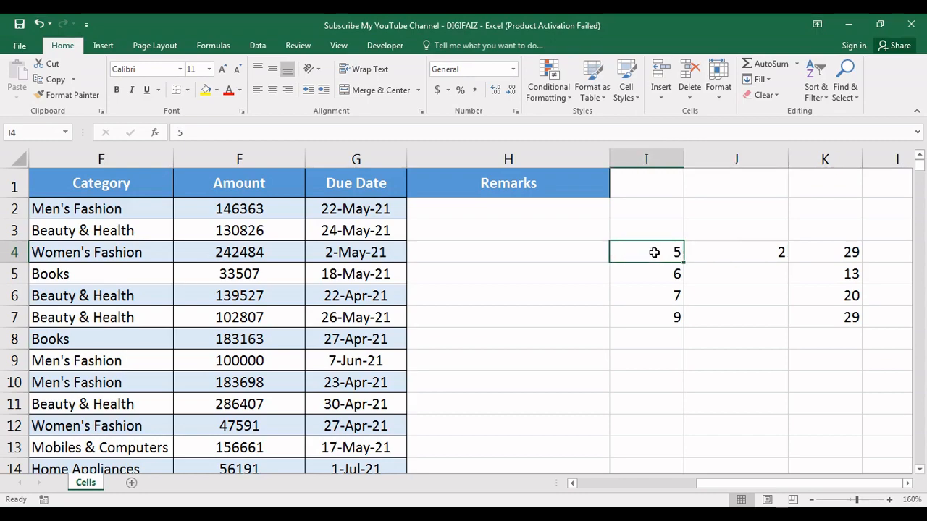
{"action": "left_click", "coordinate": [832, 253]}
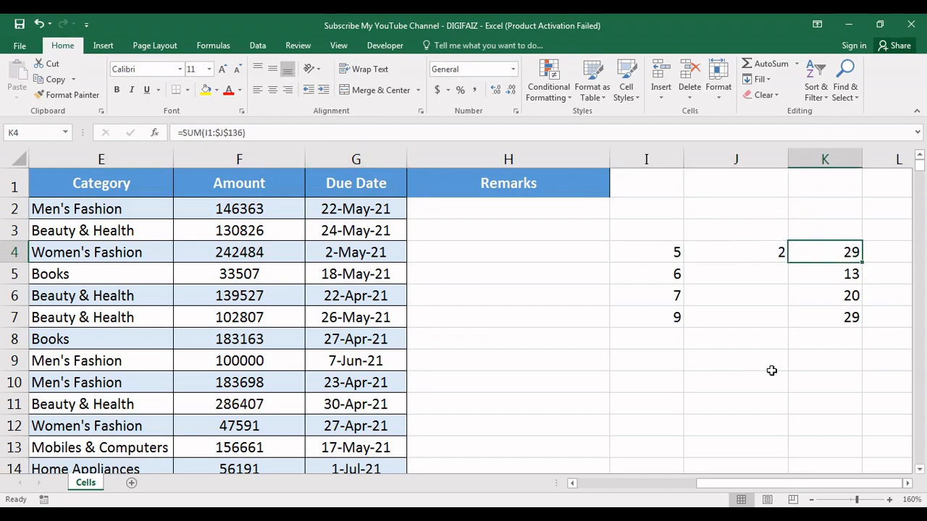
Enlarge the sheet to 200% and compare the value in J4 with the SUM formulas in K4 through K7
{"action": "left_click", "coordinate": [891, 499]}
{"action": "left_click", "coordinate": [890, 499]}
{"action": "left_click", "coordinate": [890, 500]}
{"action": "left_click", "coordinate": [890, 500]}
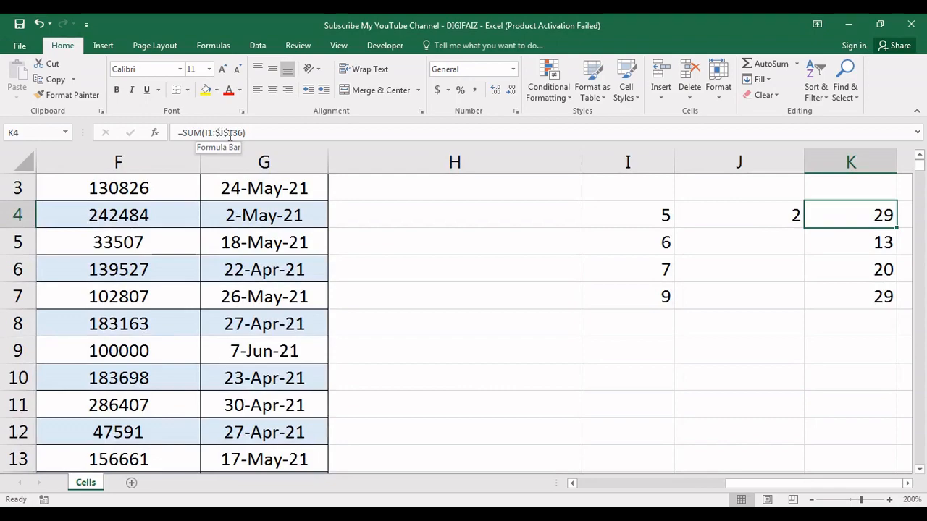
{"action": "left_click", "coordinate": [743, 226]}
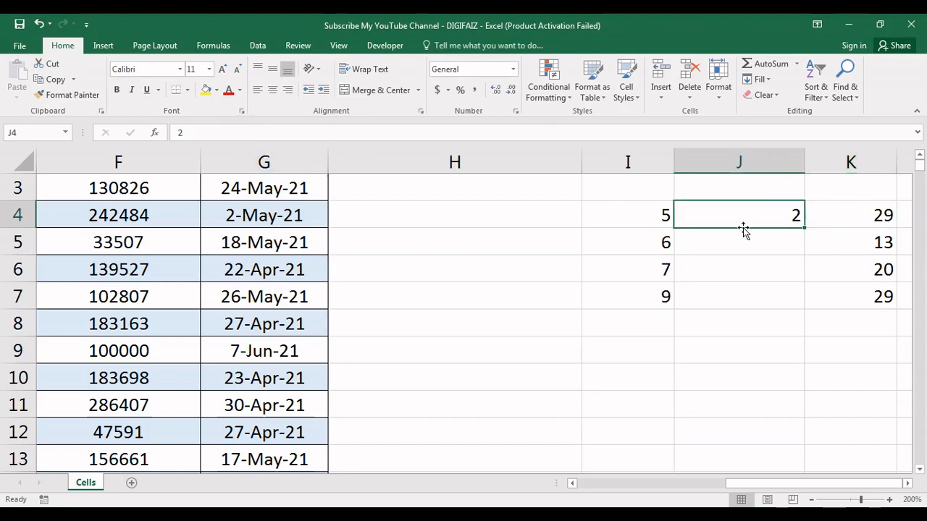
{"action": "left_click", "coordinate": [873, 214]}
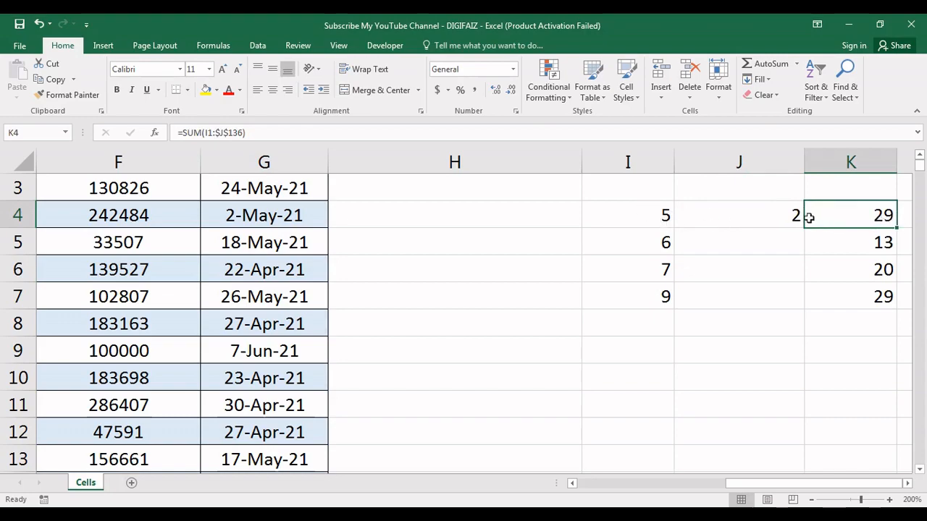
{"action": "left_click", "coordinate": [776, 215]}
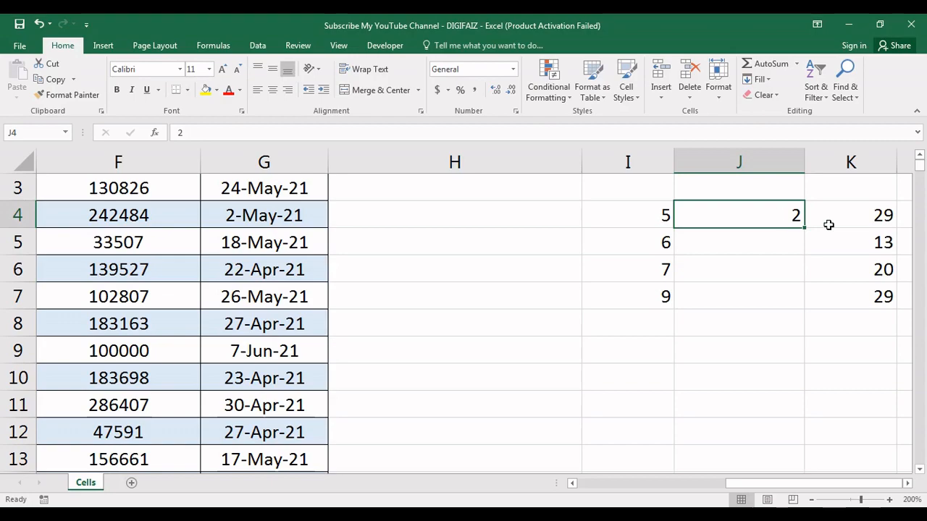
{"action": "left_click", "coordinate": [855, 216]}
{"action": "key", "text": "Down"}
{"action": "key", "text": "Down"}
{"action": "key", "text": "Down"}
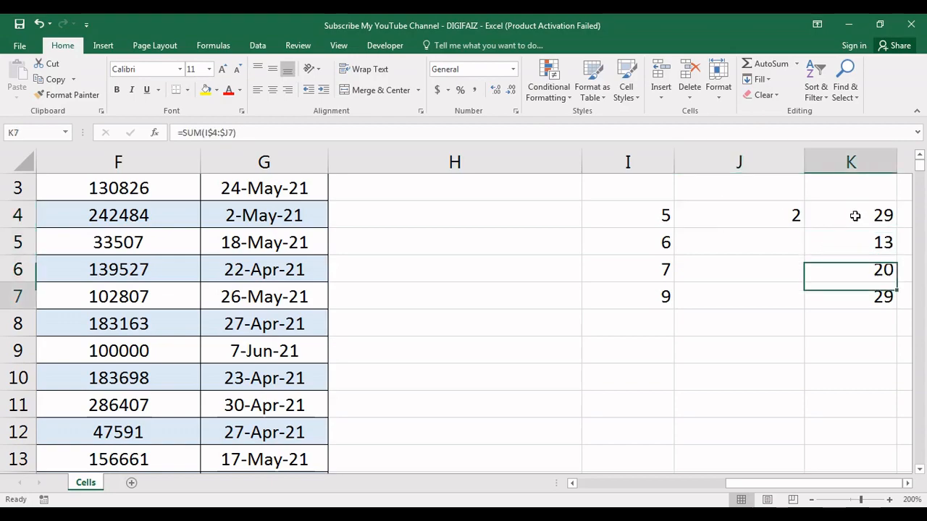
Look over the Find & Select commands and dismiss the Windows color scheme prompt without choosing an option
{"action": "left_click", "coordinate": [849, 101]}
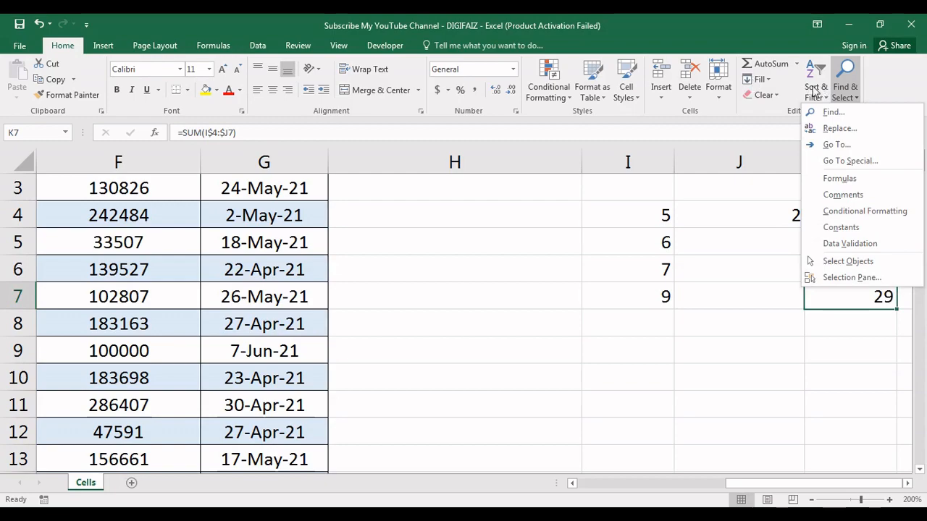
{"action": "left_click", "coordinate": [770, 117]}
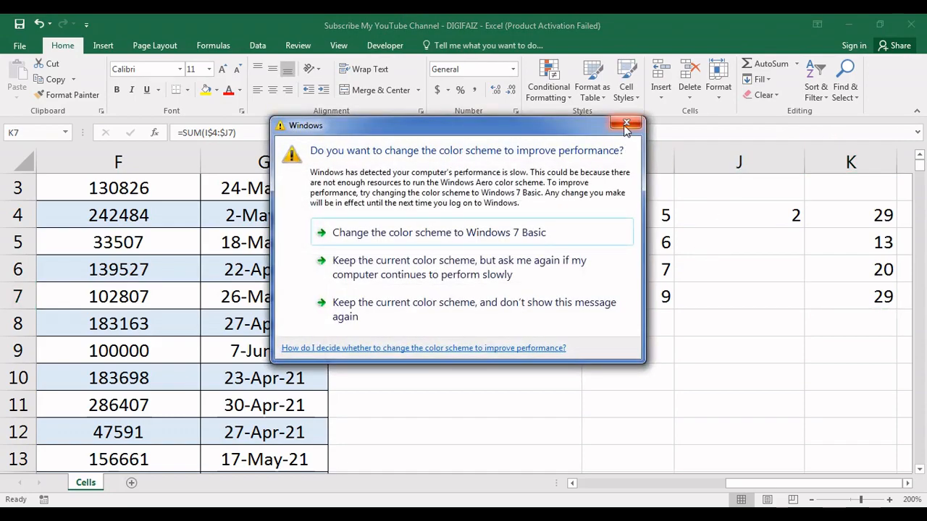
{"action": "left_click", "coordinate": [626, 123]}
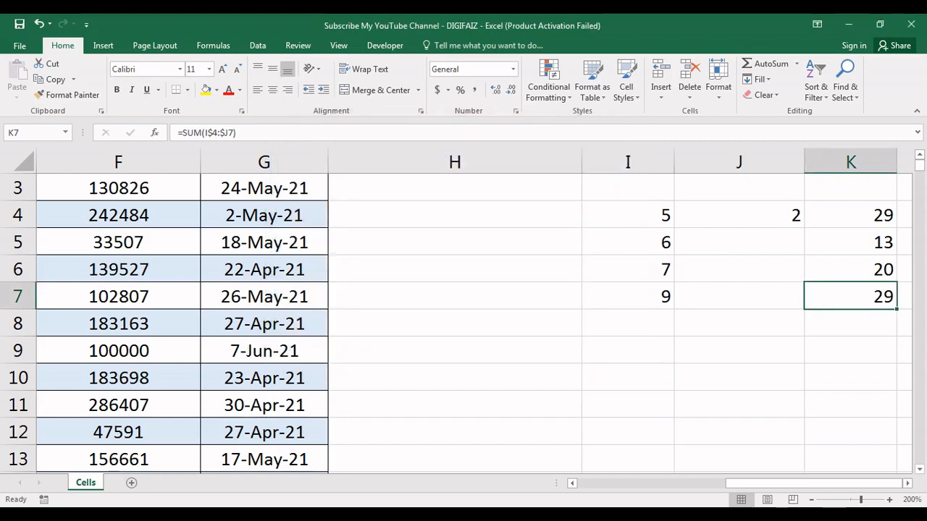